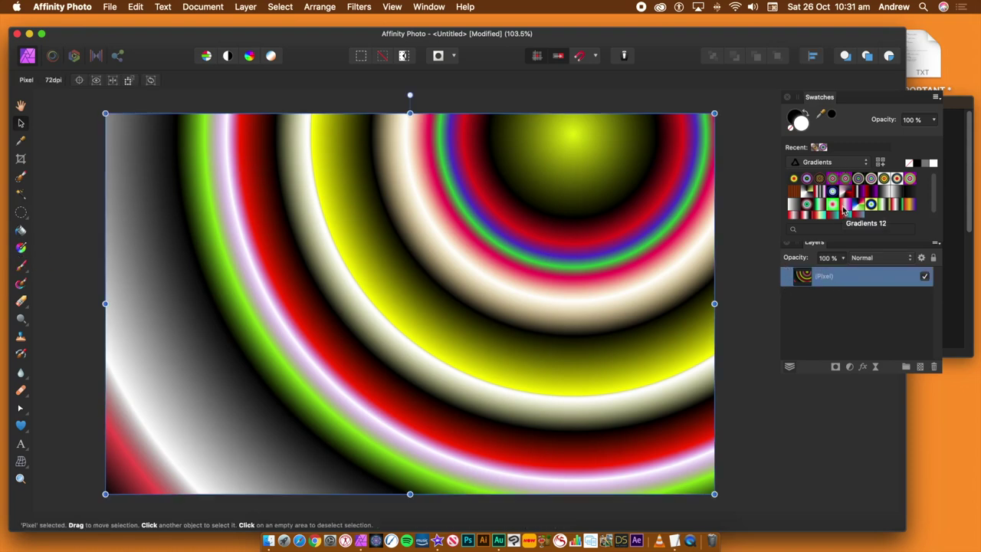
Step: Open the Equations filter from Filters > Distort for the gradient-filled layer
click(362, 7)
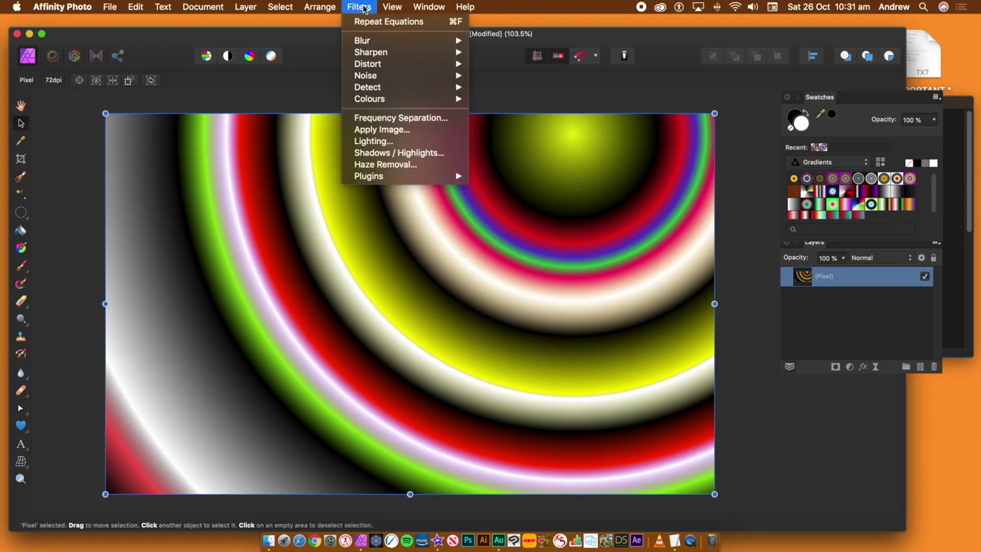
mouse_move(388, 66)
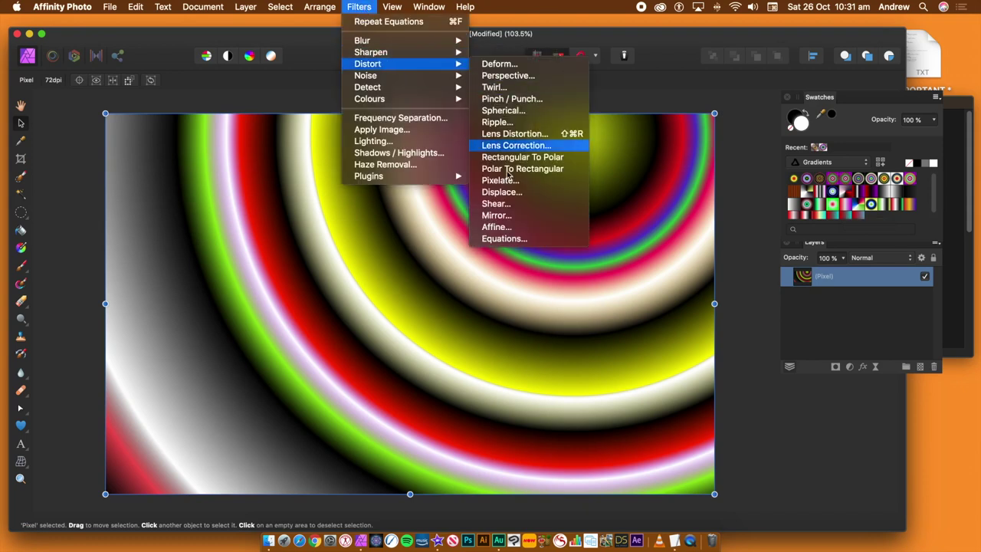
click(506, 238)
Step: Copy the Stretch x formula from the notes into the Equations x field
drag(744, 228, 606, 147)
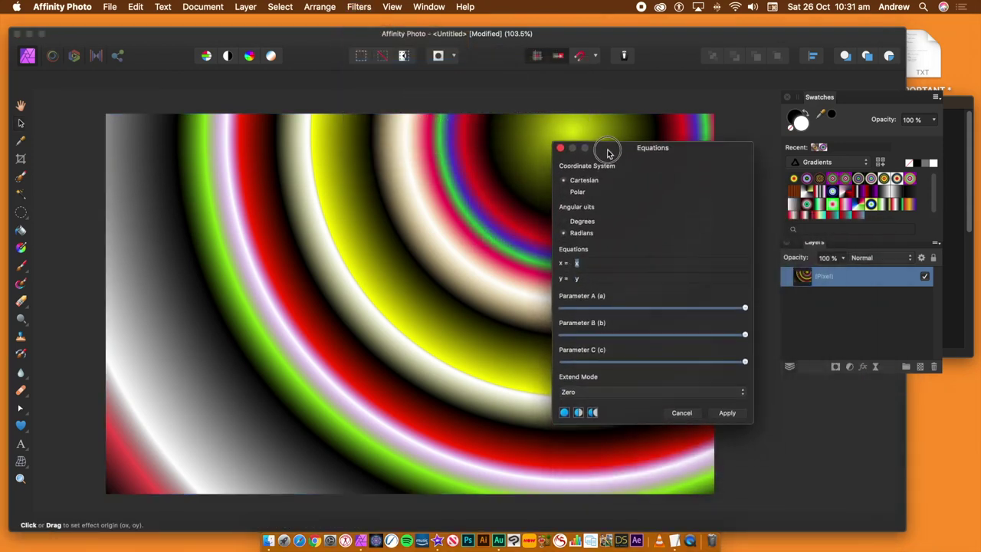
click(964, 105)
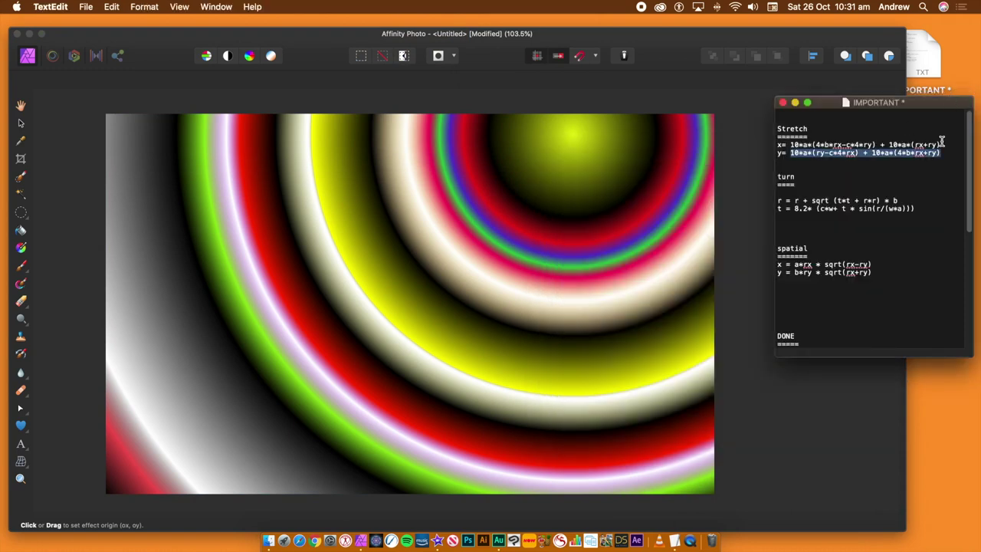
drag(942, 144, 789, 144)
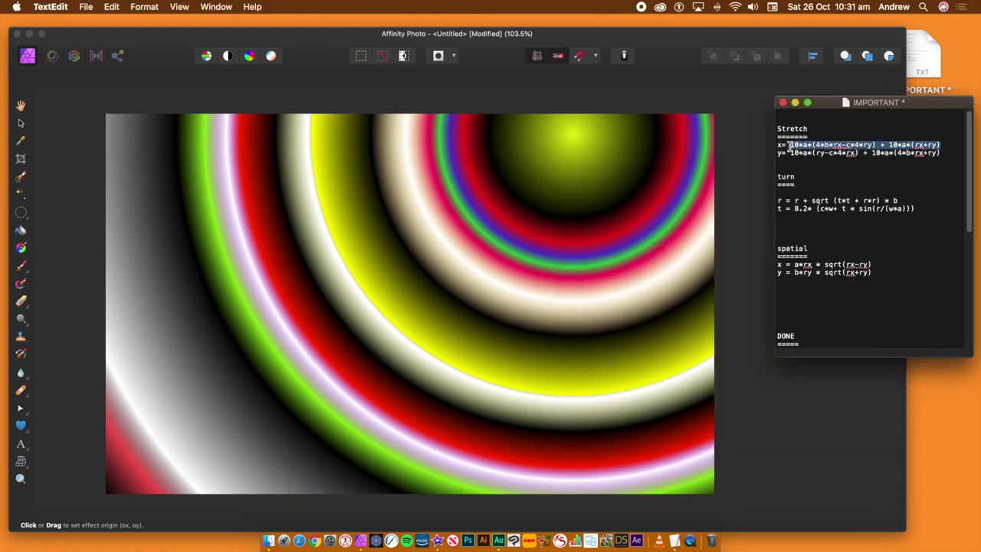
key(super+c)
click(590, 171)
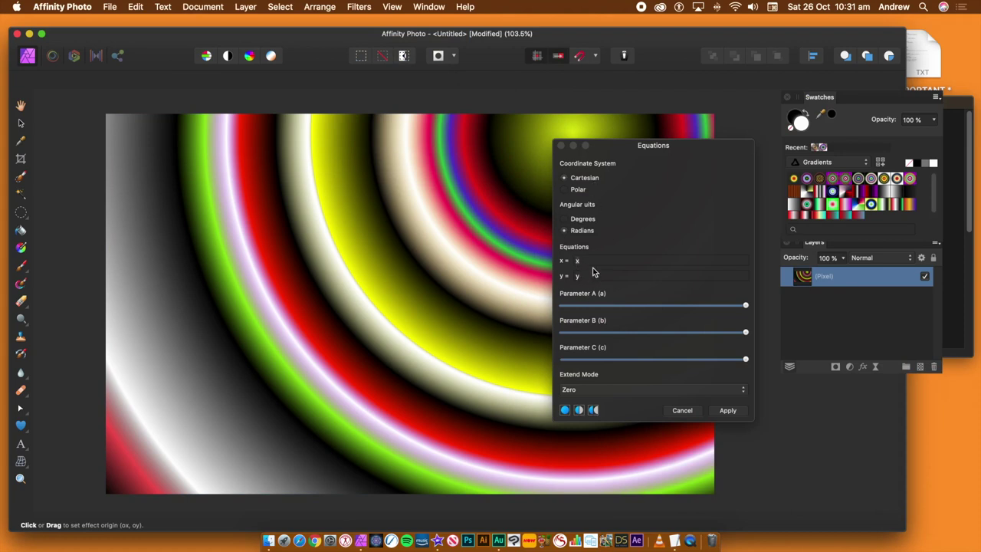
drag(592, 261, 557, 260)
key(super+v)
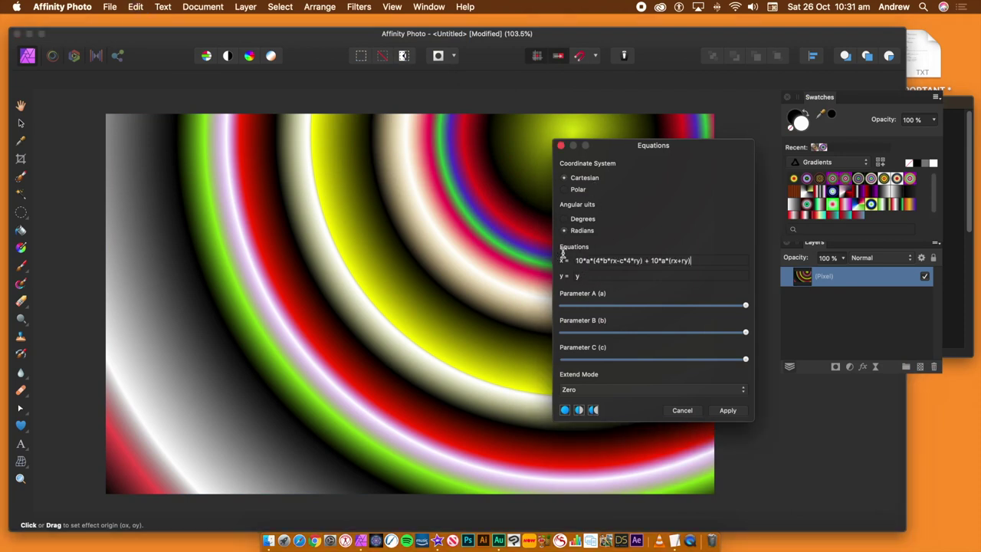
key(Tab)
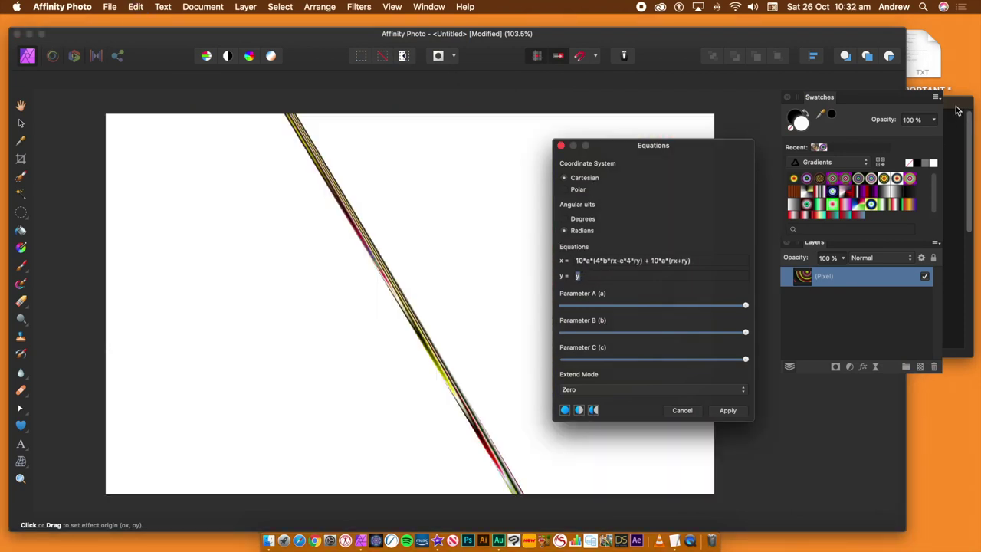
Step: Paste the Stretch y formula from the notes into the y field to preview it
click(956, 111)
drag(944, 152, 790, 153)
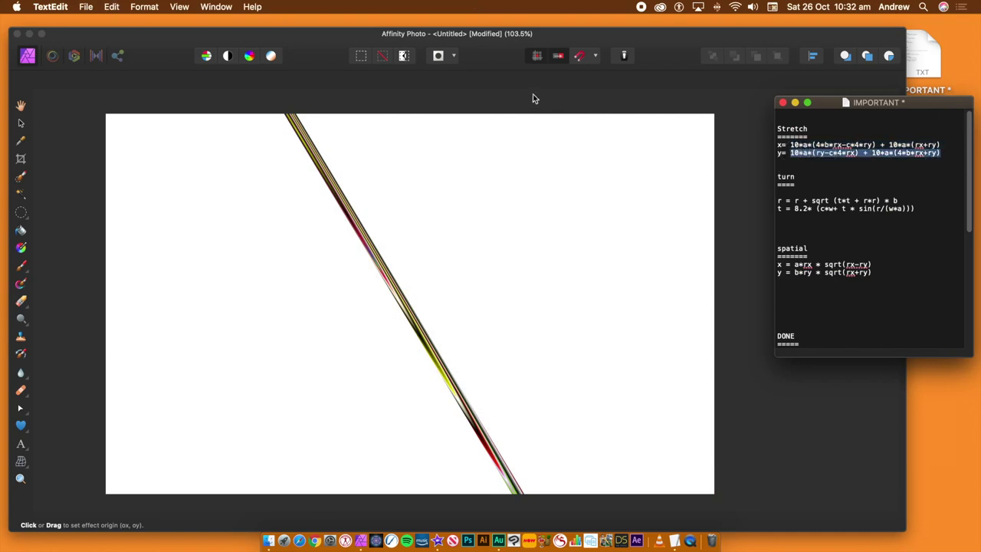
click(523, 36)
click(589, 278)
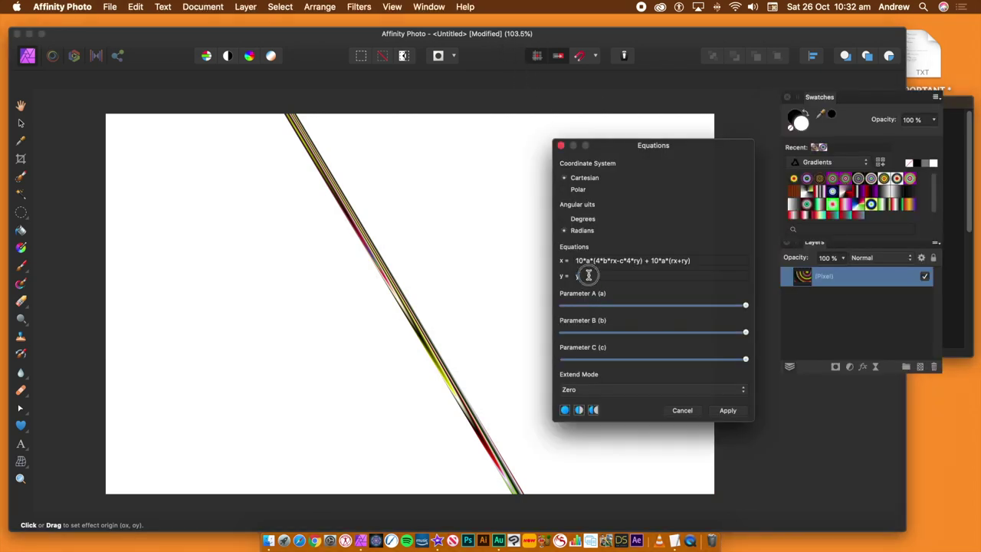
key(super+v)
key(Tab)
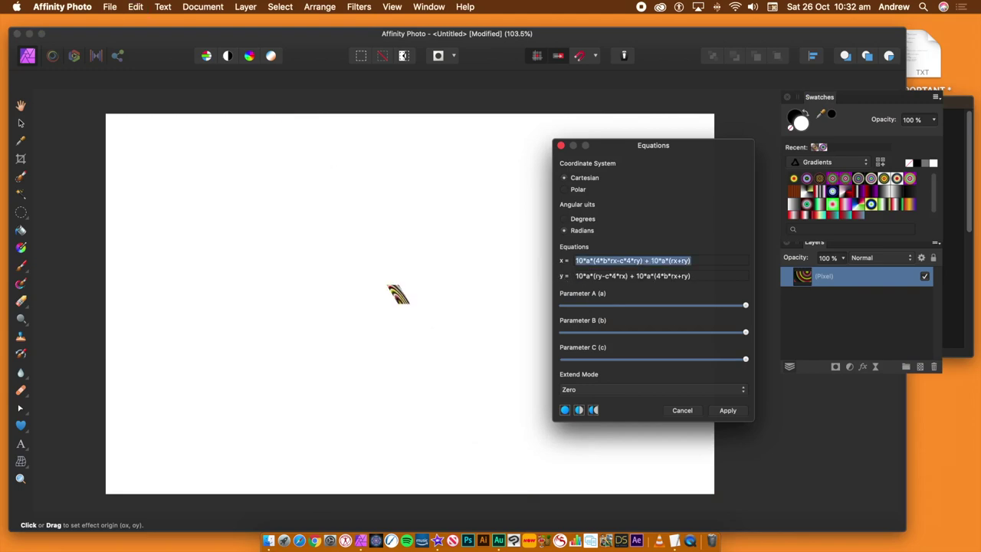
Step: Set Extend Mode to Mirror, lower Parameters A, B and C, and apply the distortion
click(602, 390)
click(588, 427)
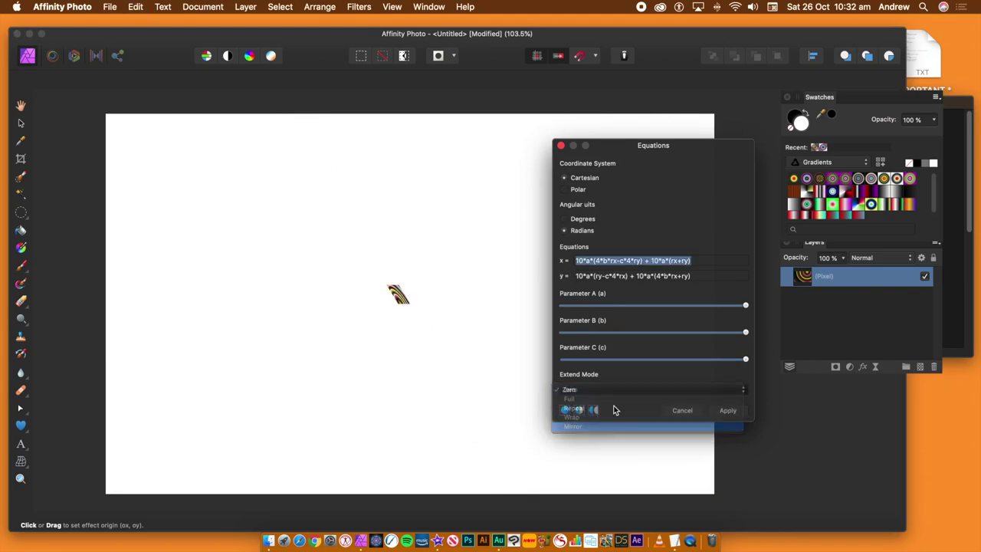
drag(657, 309, 578, 305)
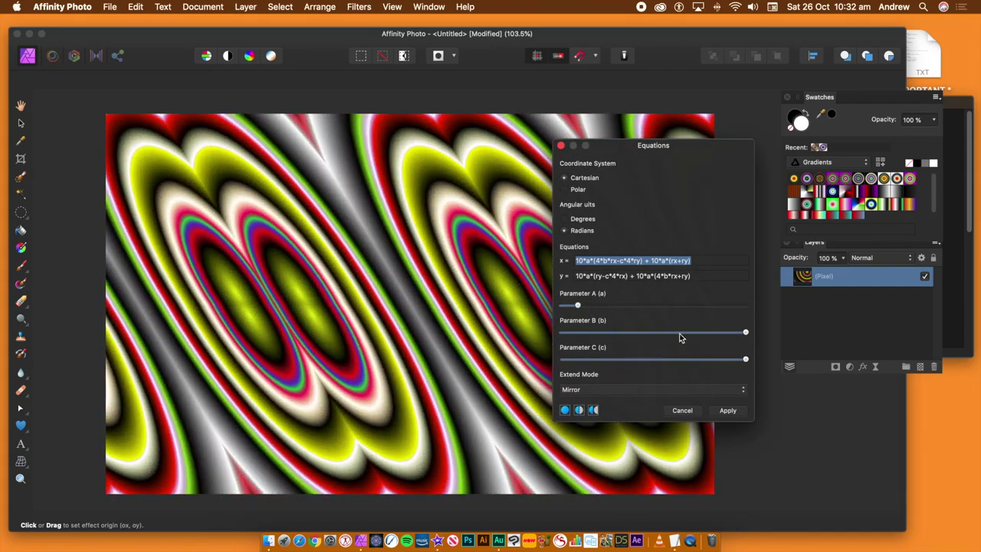
drag(707, 334, 630, 332)
drag(745, 359, 698, 371)
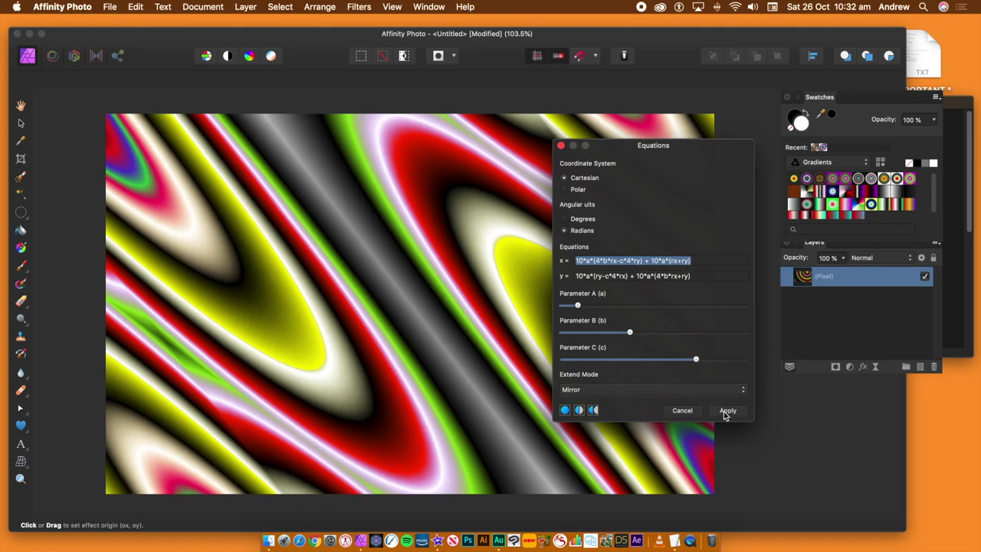
click(727, 411)
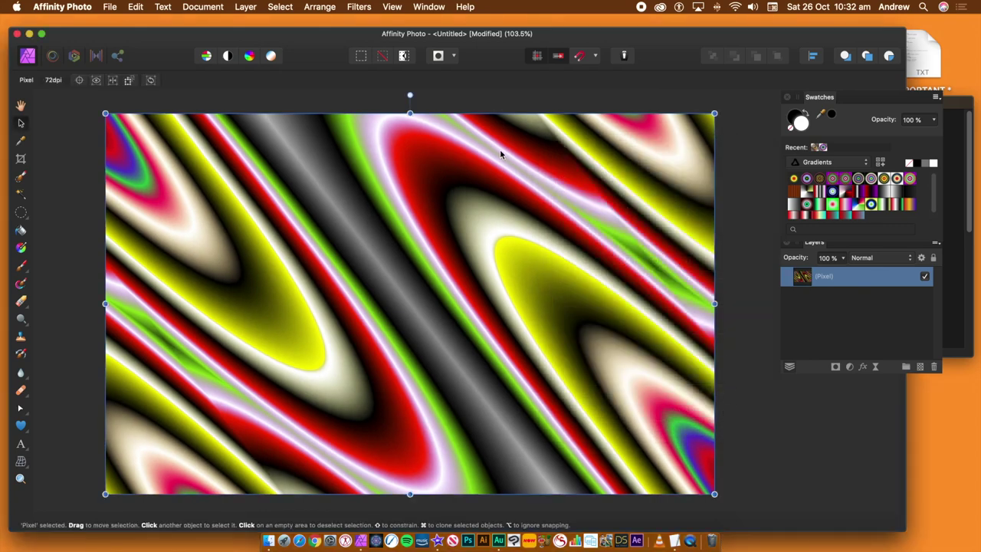
click(358, 7)
click(365, 25)
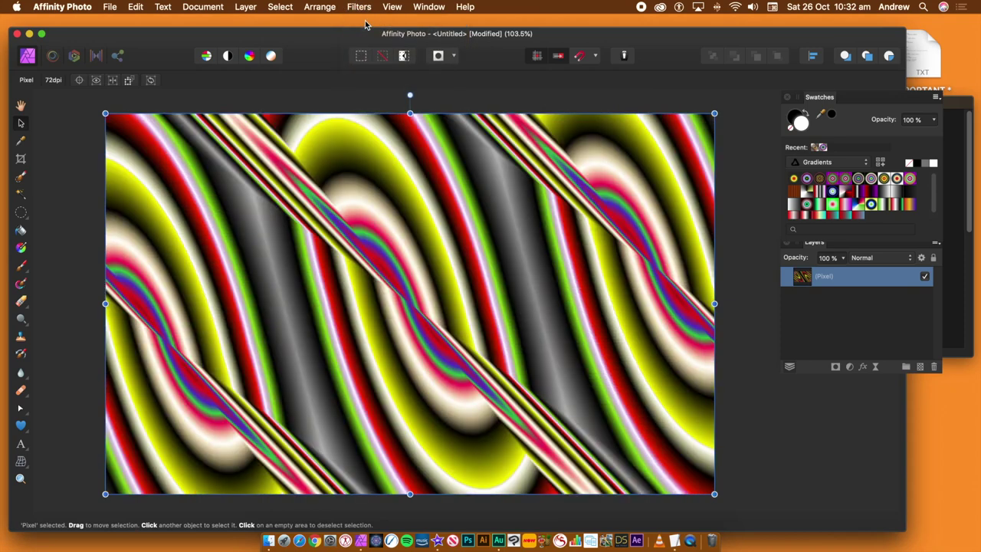
click(358, 7)
click(367, 25)
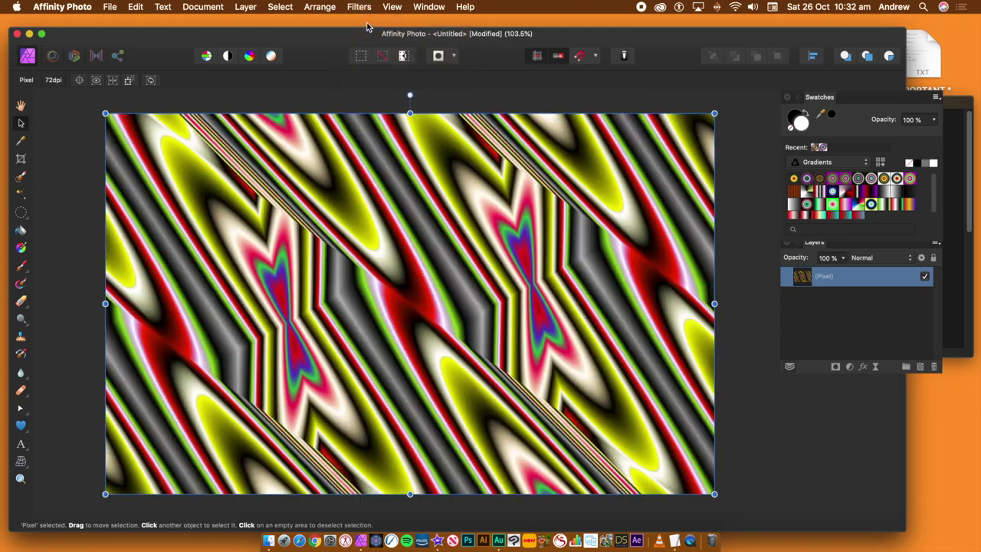
click(359, 7)
click(366, 25)
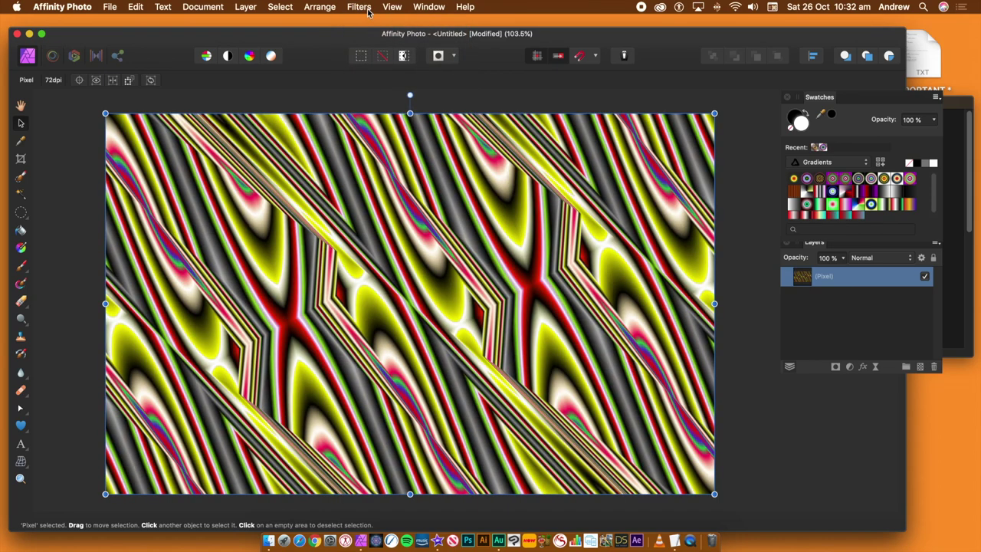
key(super+z)
key(super+z)
key(super+z)
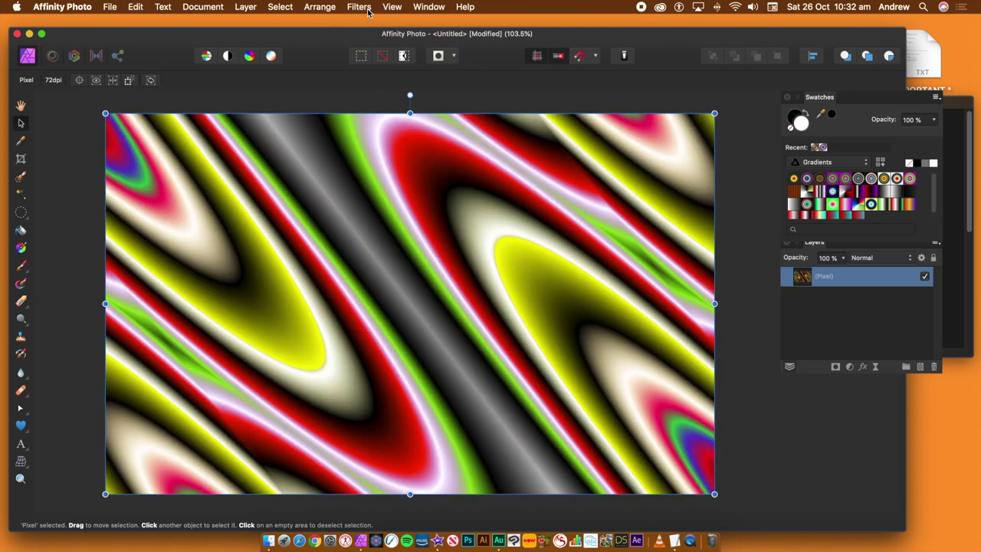
Step: Draw a new colourful radial gradient stretched toward the upper right
click(22, 249)
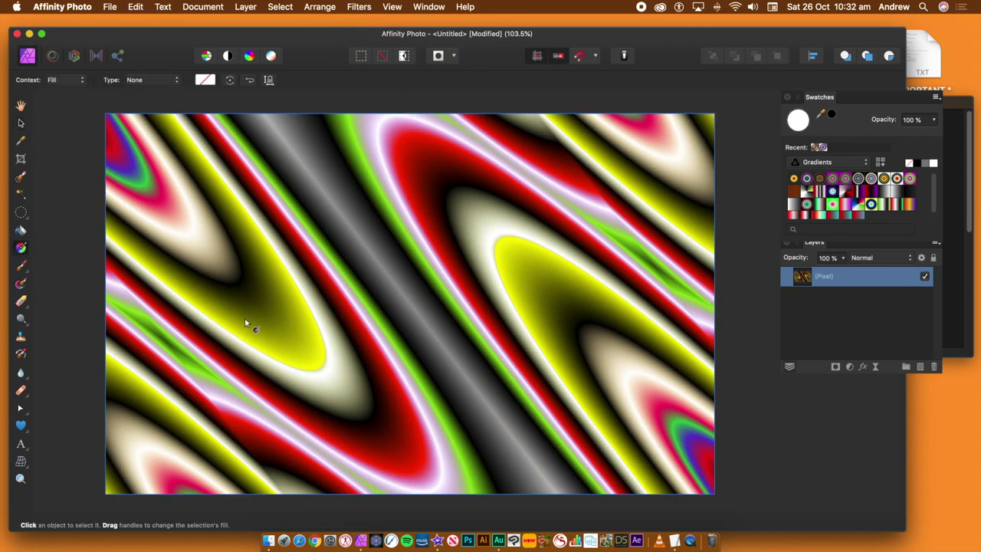
drag(244, 319, 558, 201)
click(832, 178)
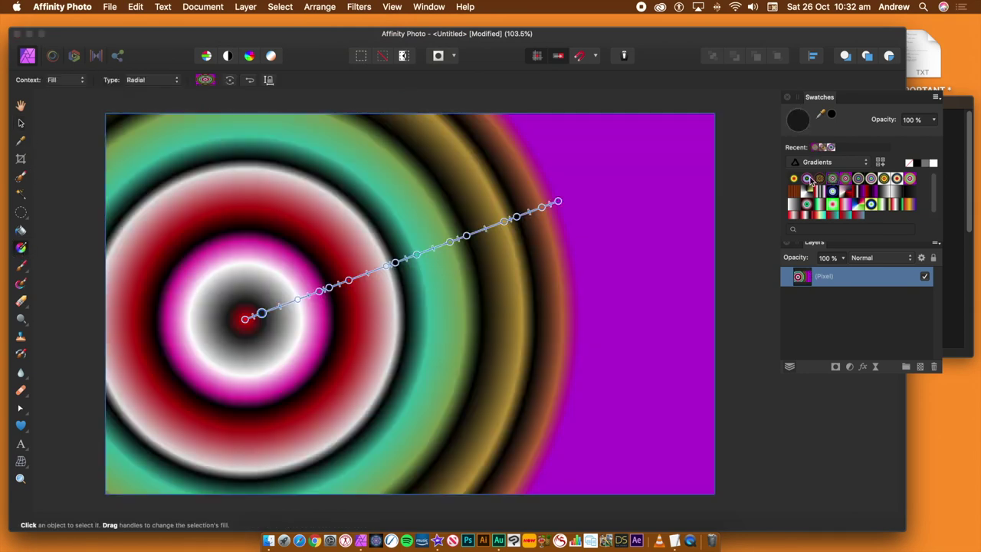
drag(559, 200, 780, 115)
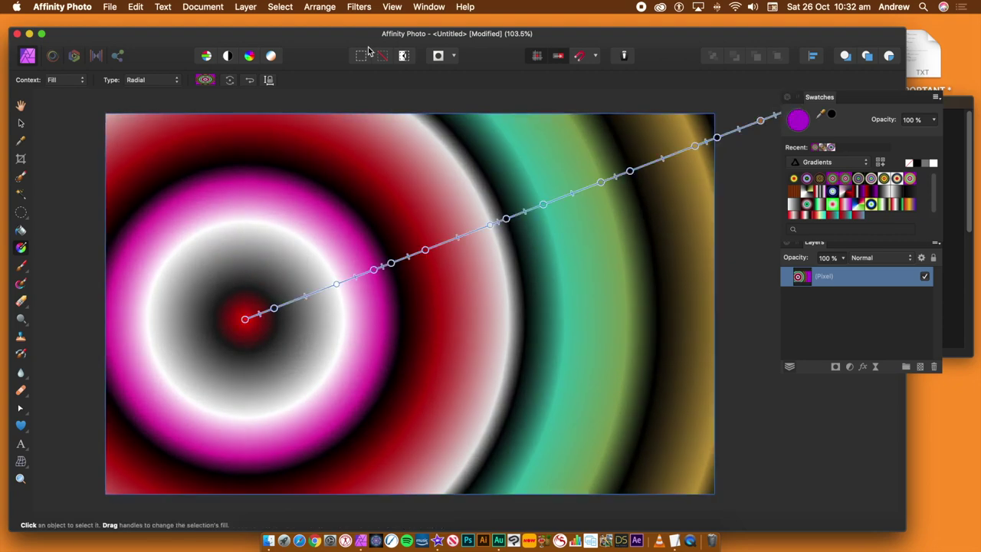
Step: Repeat the Equations distortion on the new gradient, then undo it
click(358, 8)
click(367, 22)
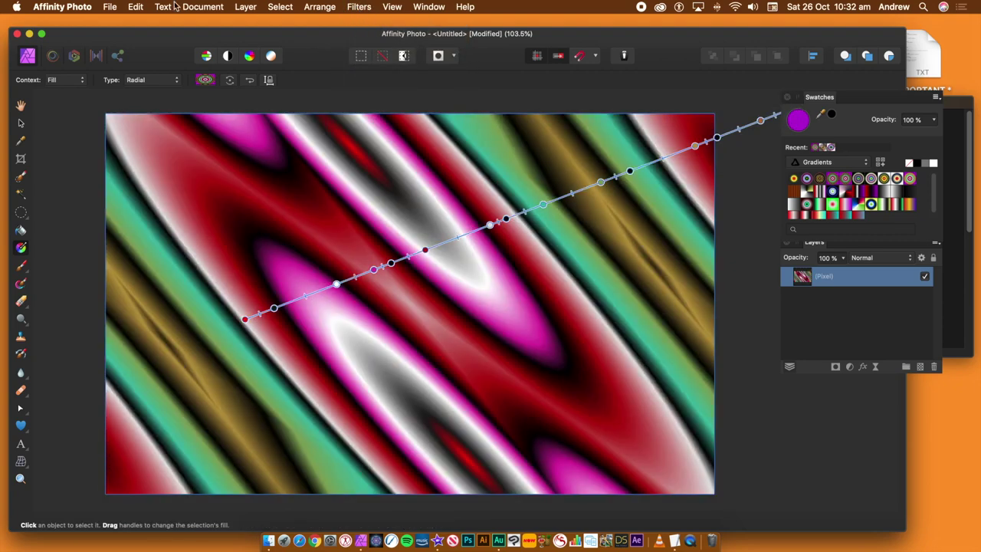
click(136, 7)
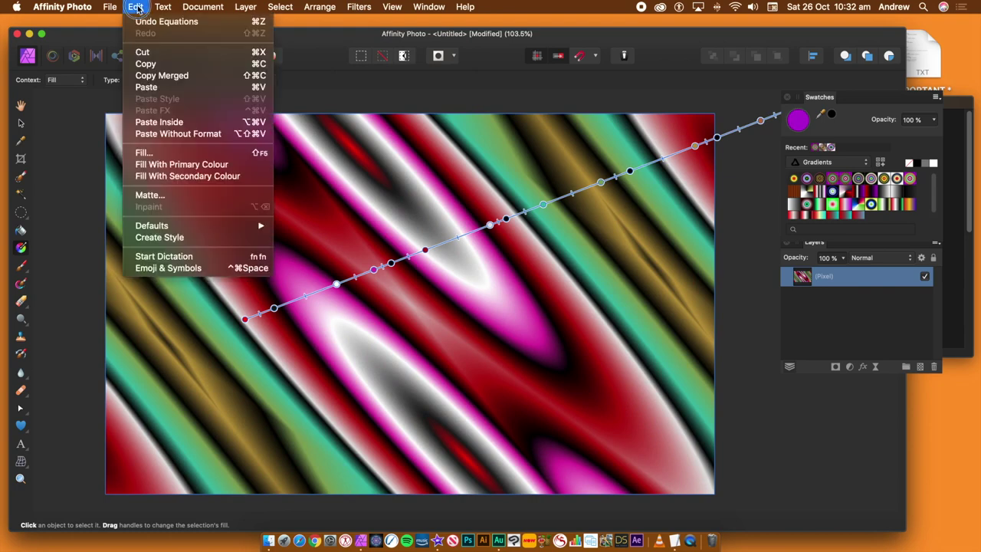
click(145, 22)
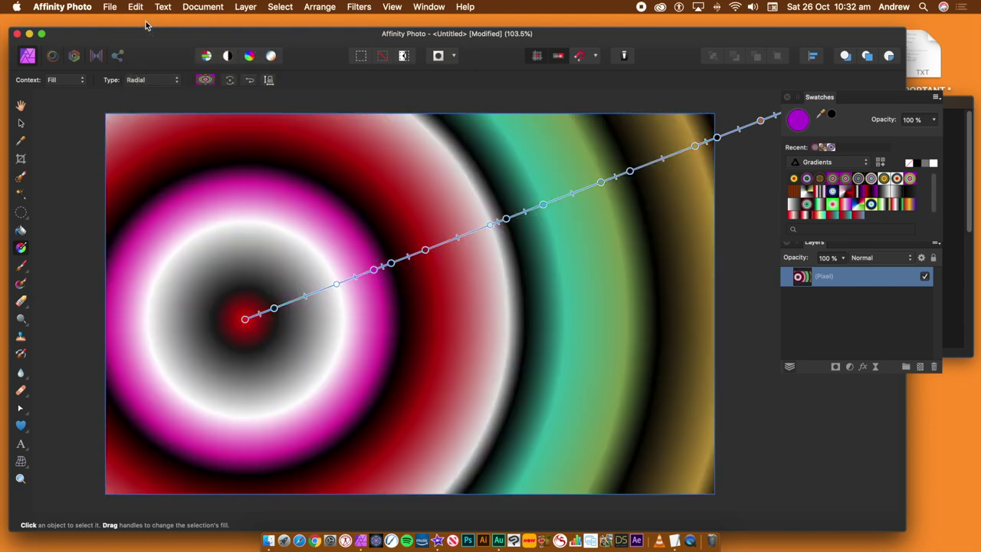
click(359, 7)
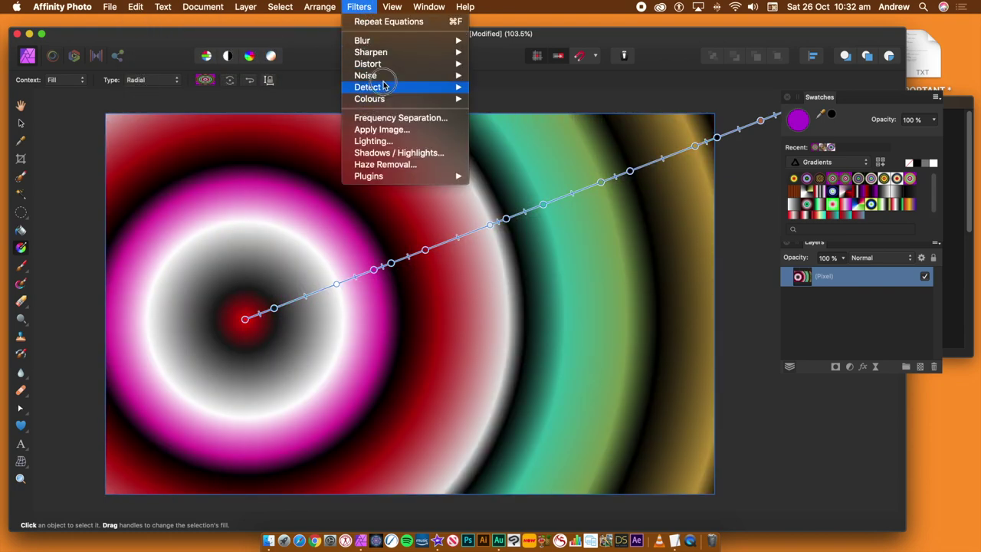
Step: Open the Equations filter and paste the Stretch x expression from the notes into x
mouse_move(383, 64)
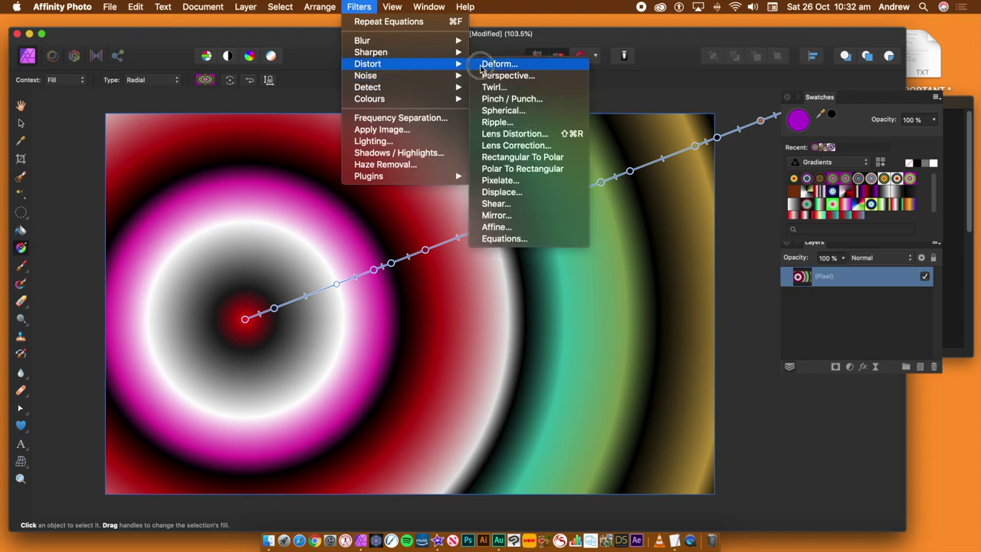
click(506, 238)
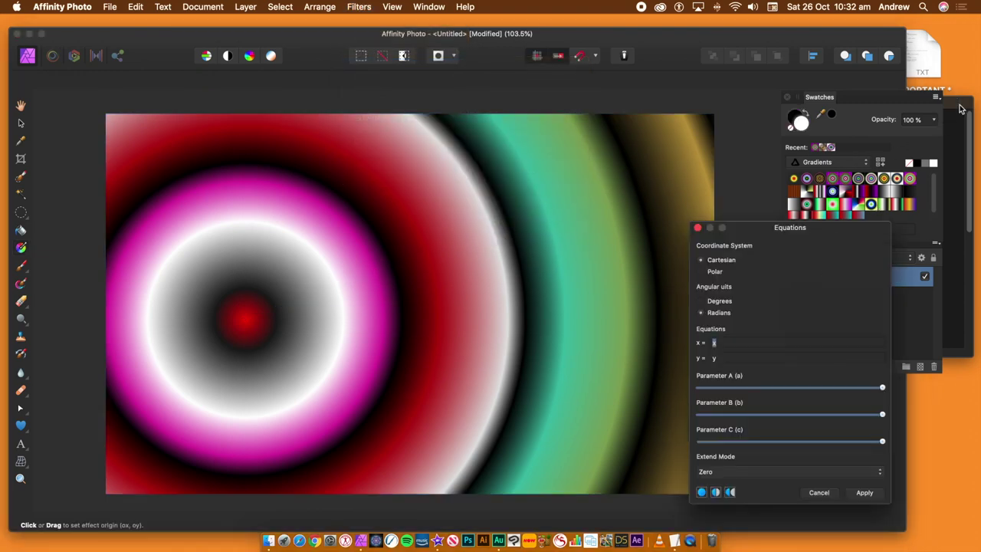
click(962, 109)
drag(960, 146, 791, 144)
key(super+c)
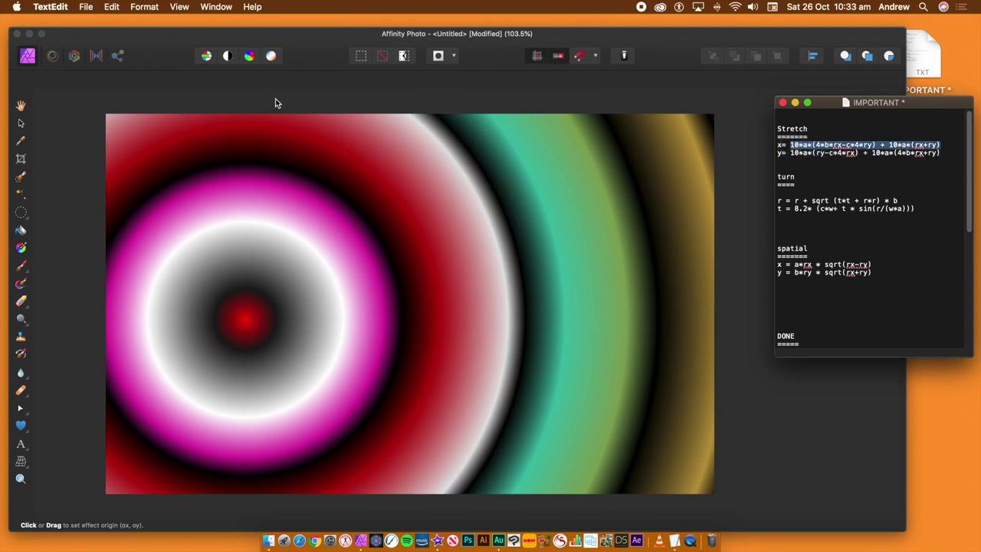
click(564, 38)
double_click(721, 343)
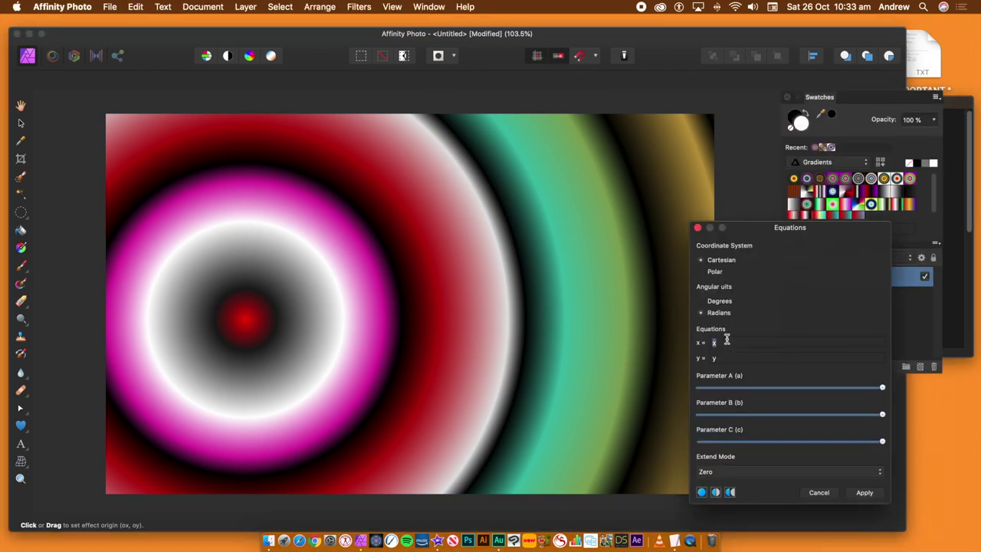
key(super+v)
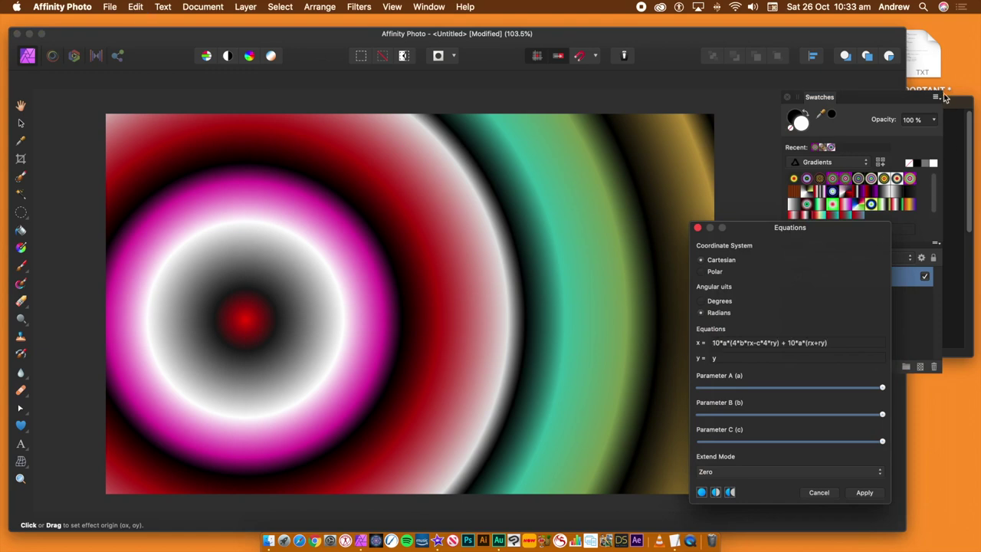
Step: Paste the Stretch y expression from the notes into the y equation
click(965, 113)
drag(943, 153, 790, 153)
key(super+c)
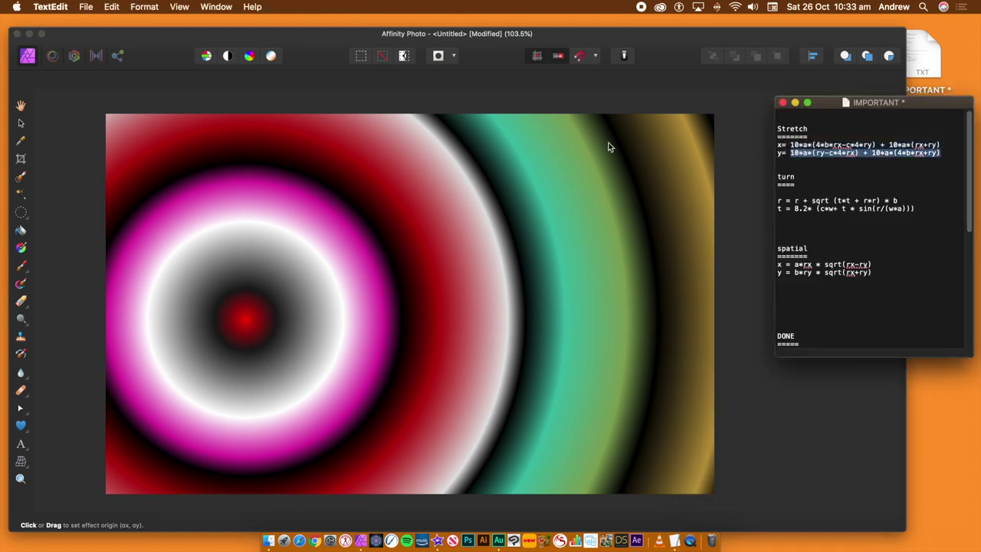
click(636, 29)
double_click(762, 358)
key(super+v)
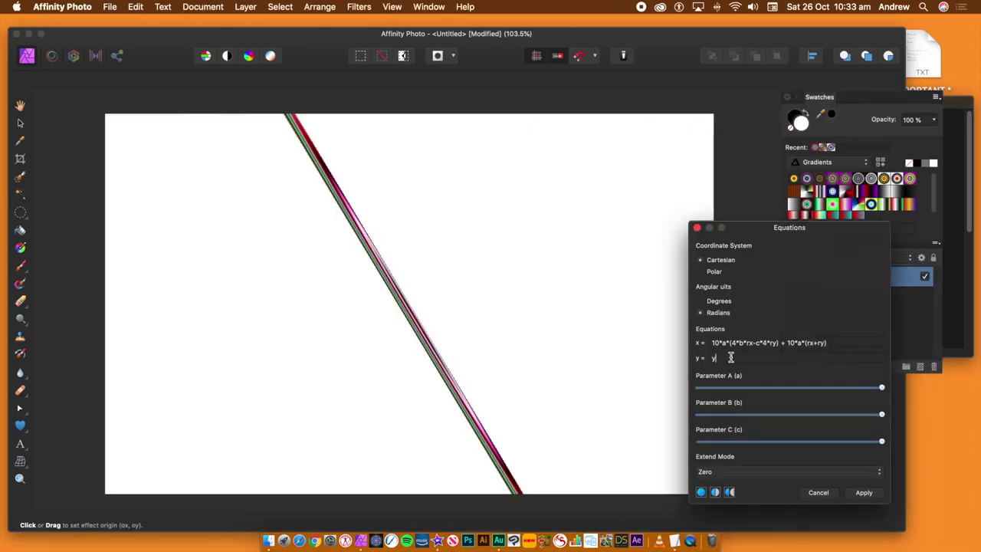
key(Tab)
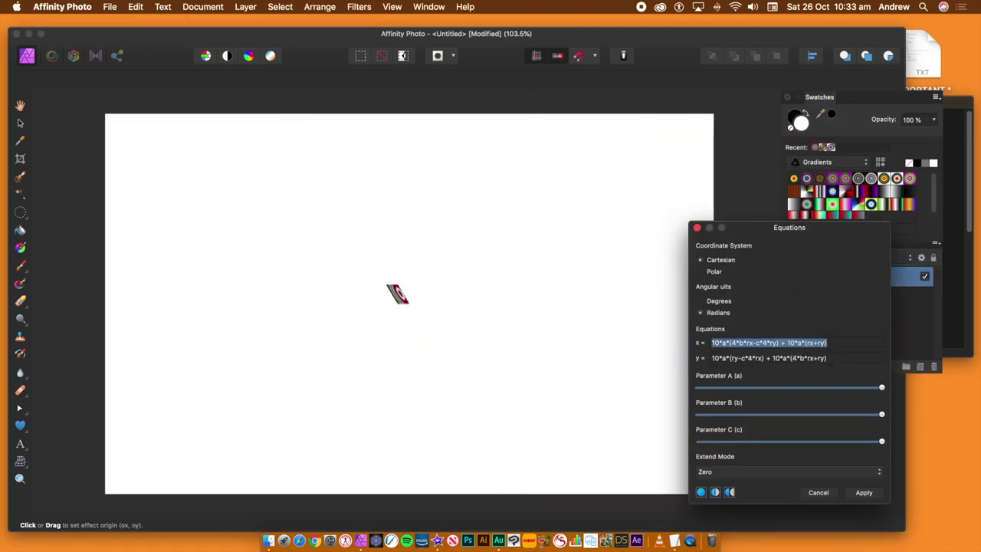
Step: Set Extend Mode to Mirror, lower Parameters A and B, and delete the 4 in c*4*ry
click(741, 471)
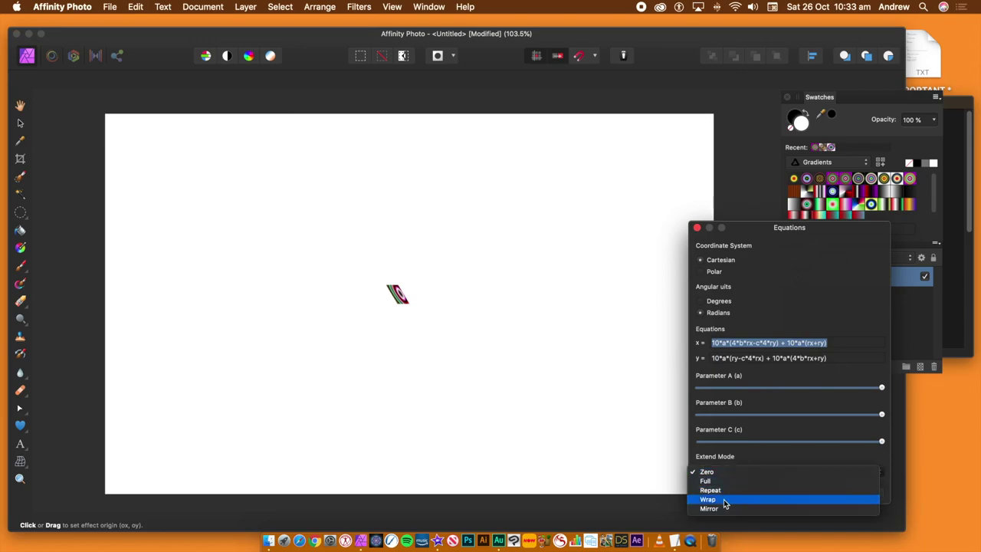
click(729, 506)
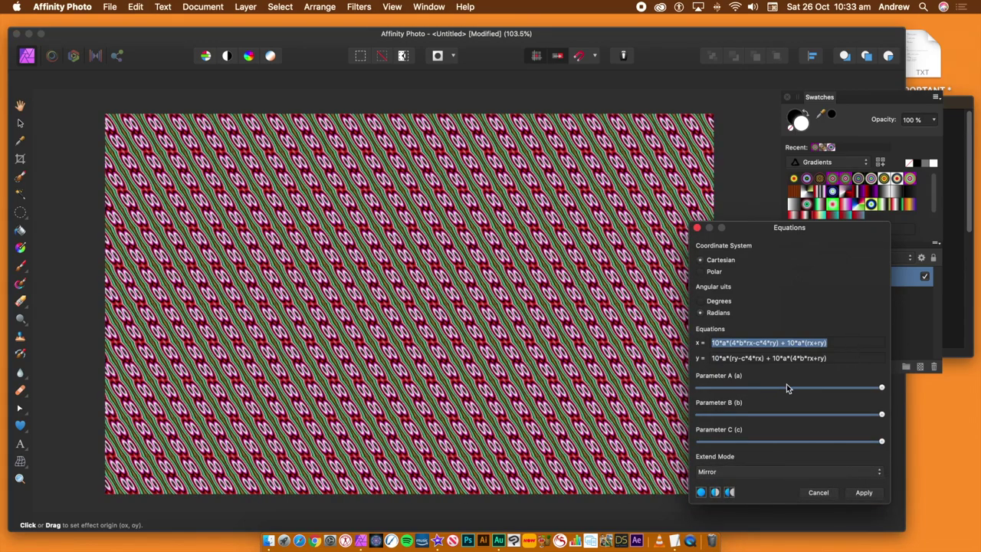
drag(788, 388, 857, 448)
click(773, 342)
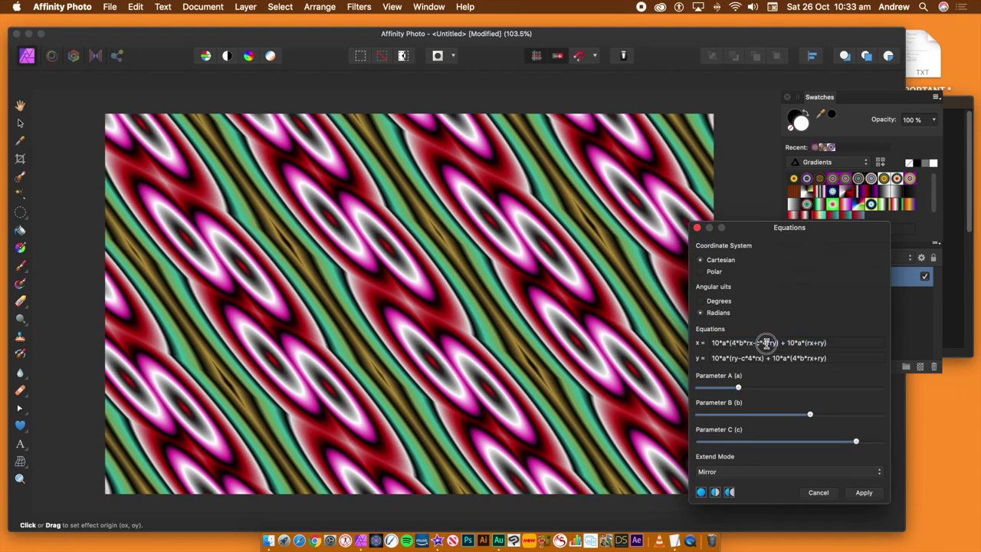
key(BackSpace)
key(BackSpace)
Step: Change the x equation's multipliers to c*2.4*ry and +4.5*a, then apply the distortion
text(12*)
key(Tab)
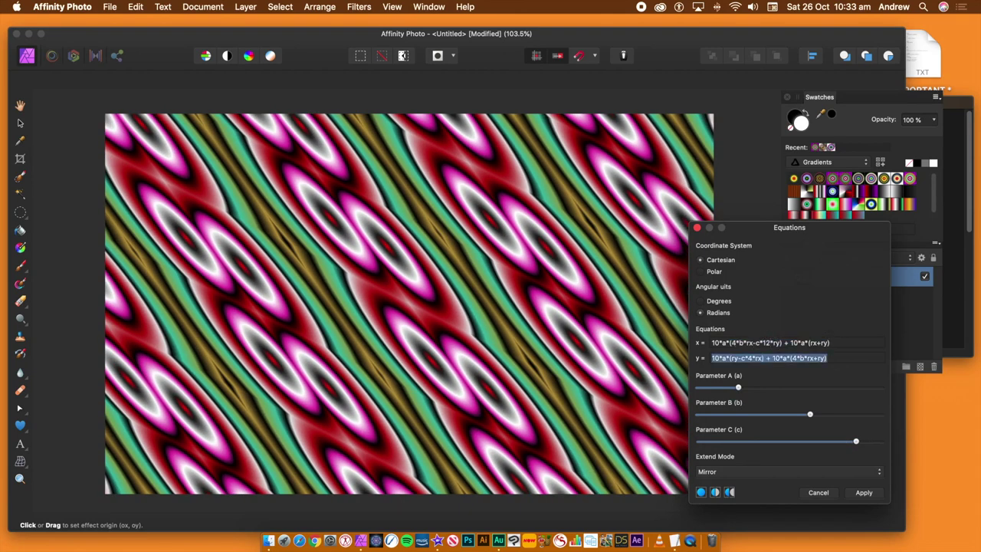
double_click(767, 343)
text(2.4)
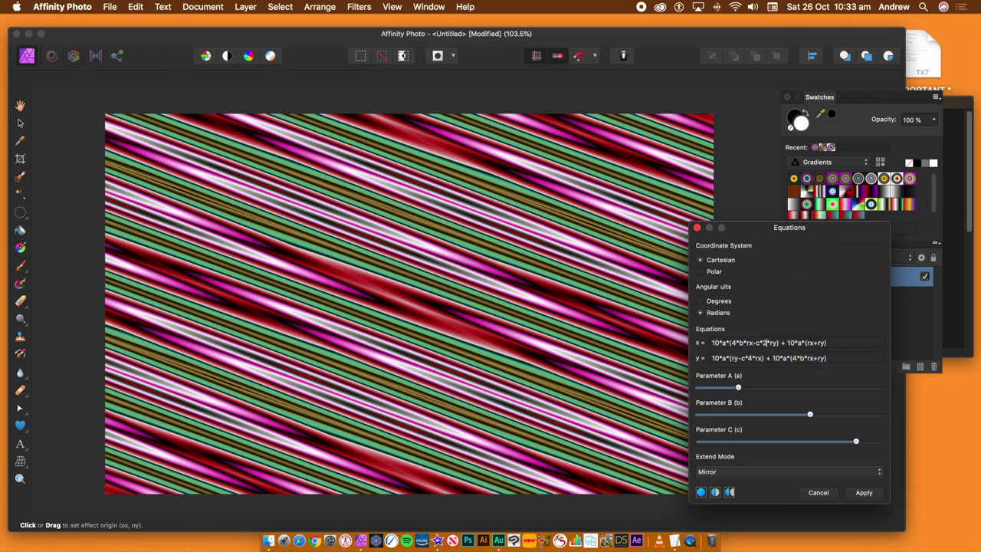
key(Tab)
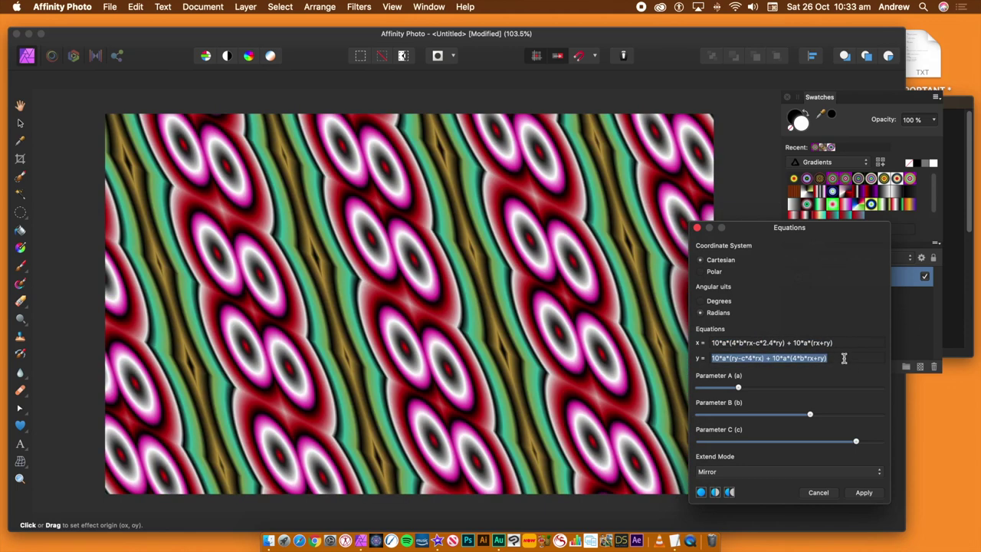
double_click(797, 342)
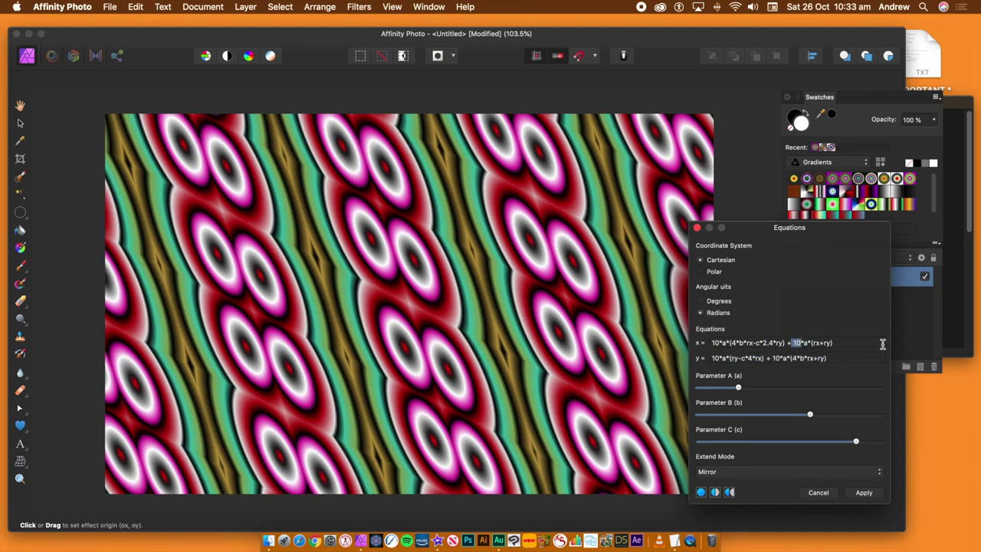
text(4.5)
key(Tab)
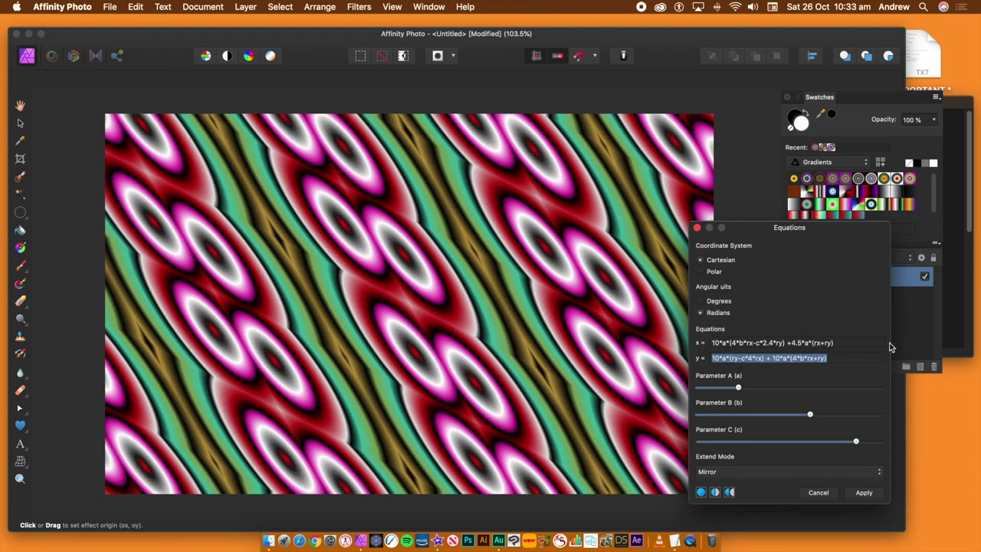
click(864, 492)
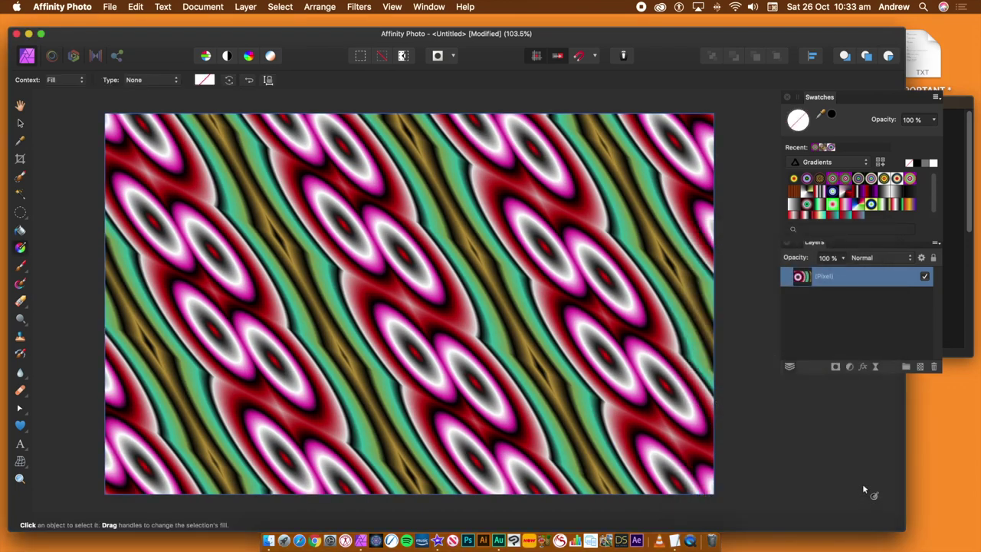
Step: Repeat the Equations filter, then undo twice back to the plain gradient
click(358, 7)
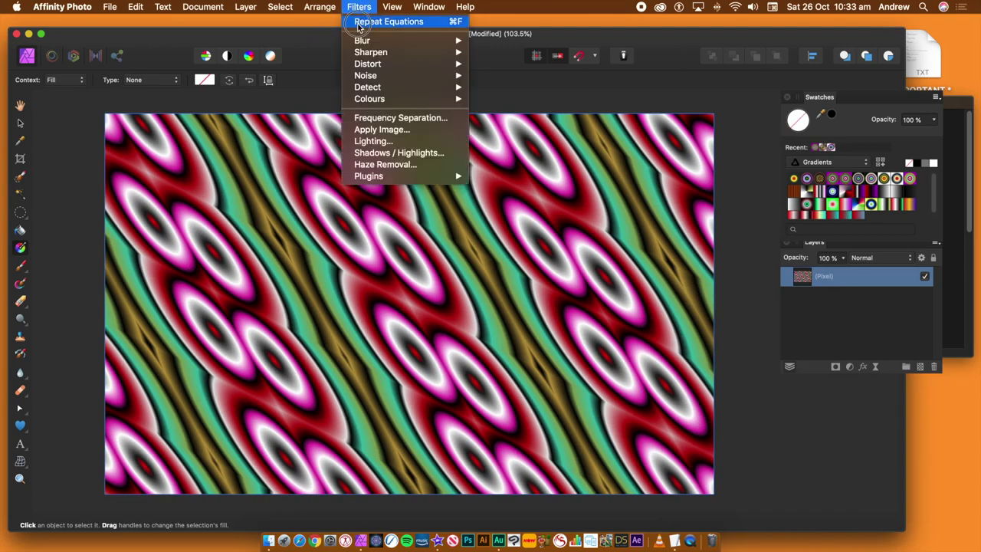
click(359, 23)
click(135, 7)
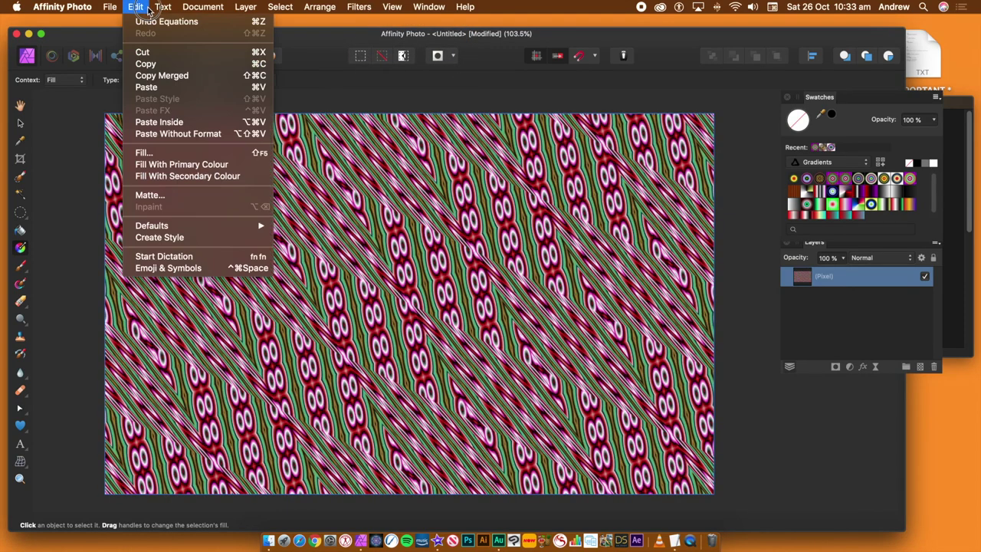
click(141, 20)
click(141, 7)
click(141, 19)
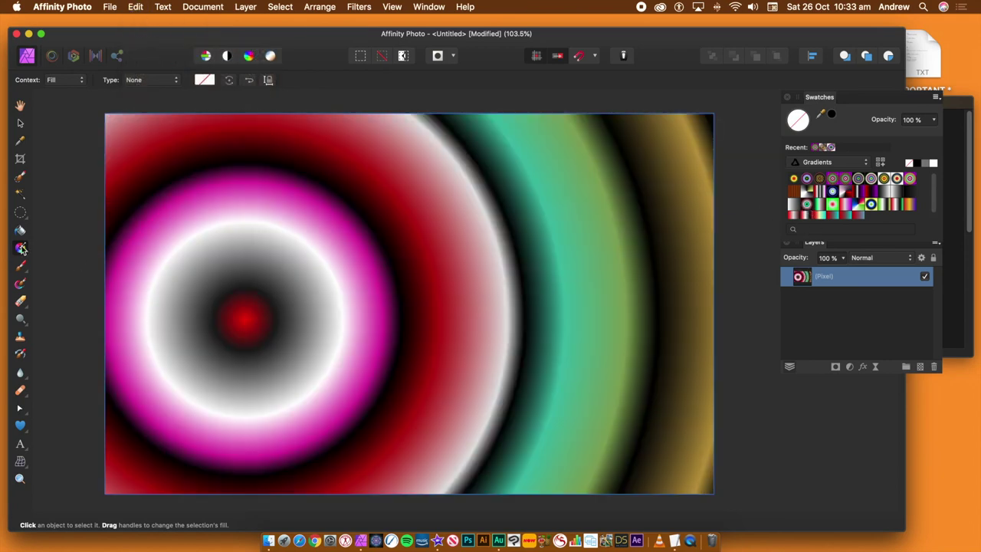
Step: Draw a tilted green elliptical gradient and rerun the Equations distortion on it
drag(274, 255, 505, 364)
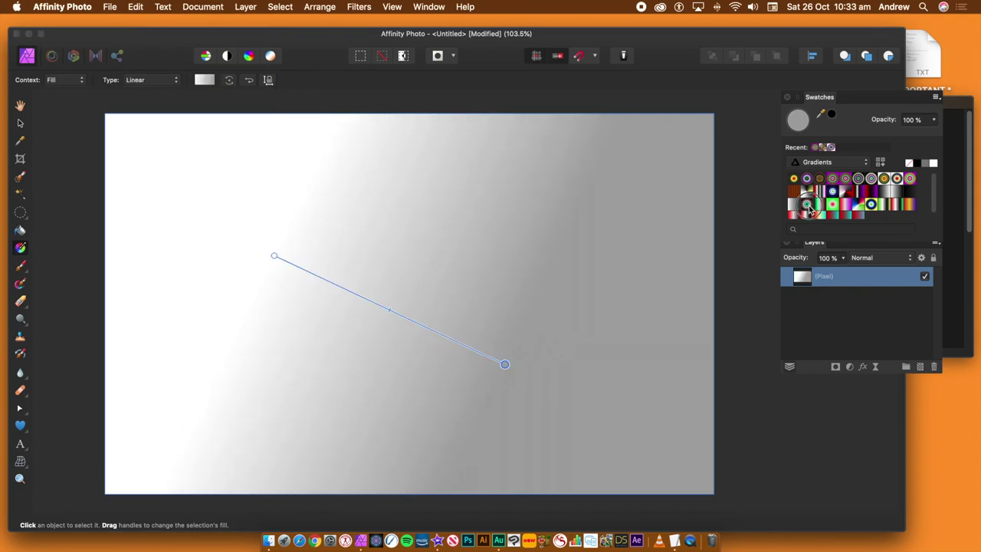
click(807, 206)
drag(506, 364, 608, 408)
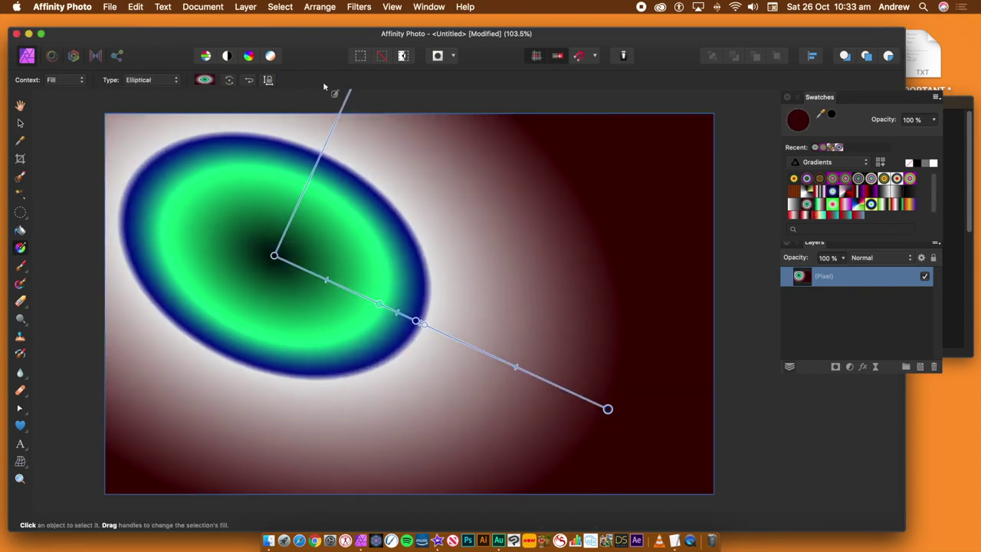
click(359, 6)
click(375, 19)
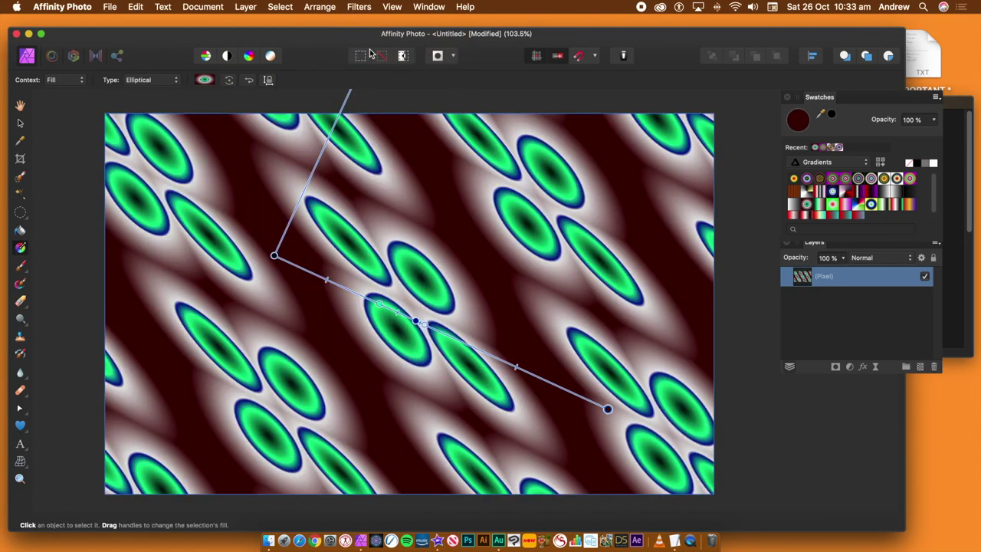
Step: Fade the Equations result using Difference blend mode at 0% and apply it
click(246, 7)
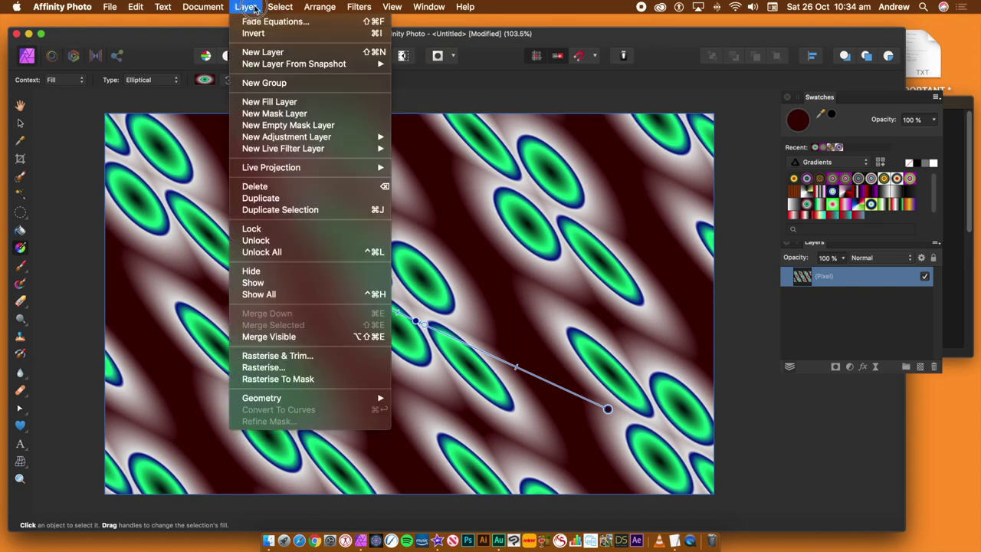
click(261, 21)
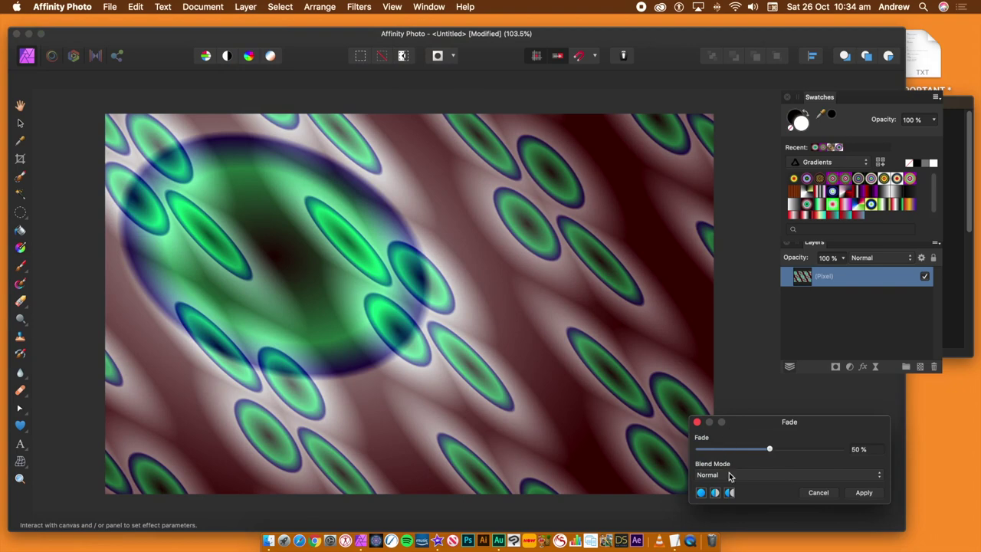
click(730, 477)
click(725, 497)
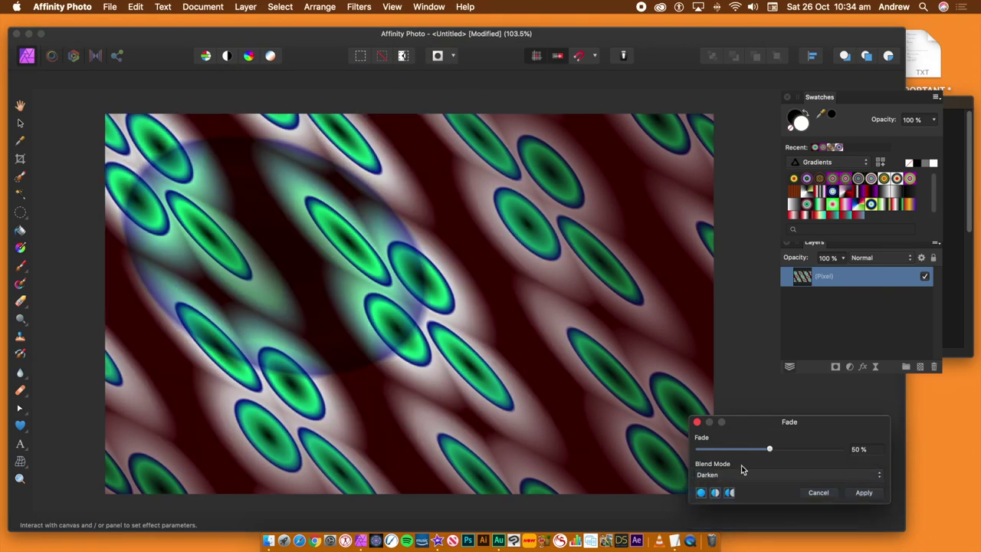
drag(740, 454, 705, 449)
click(730, 475)
mouse_move(732, 535)
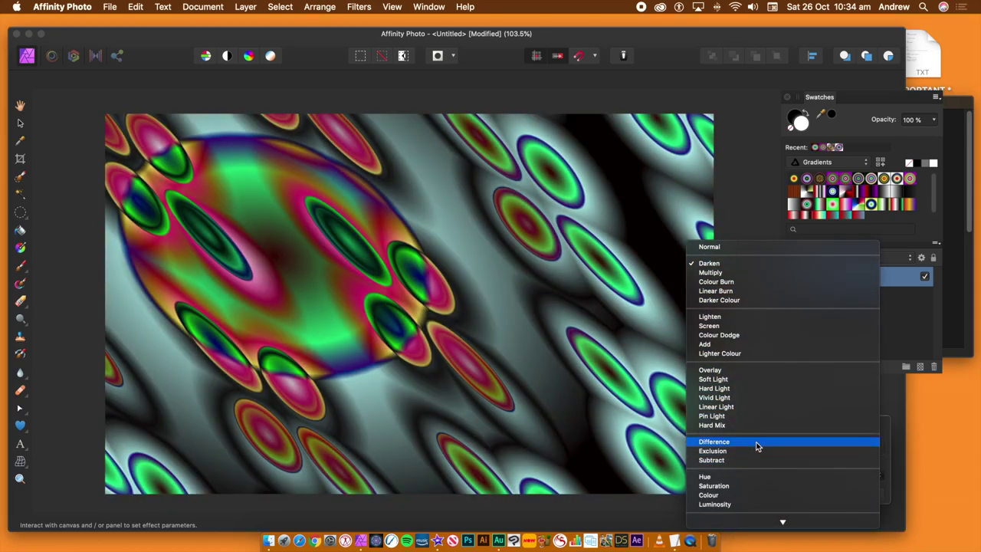
click(756, 442)
drag(730, 452, 651, 445)
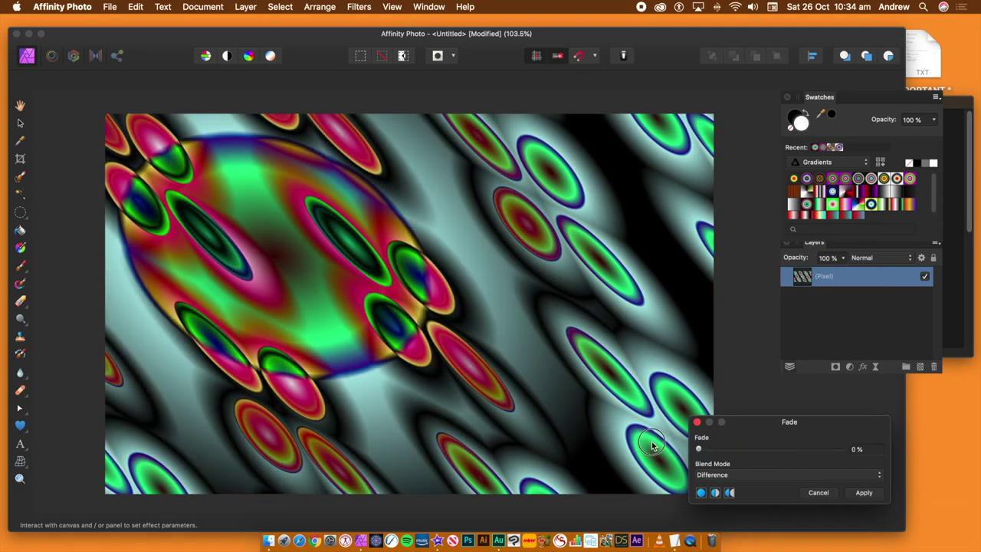
click(864, 493)
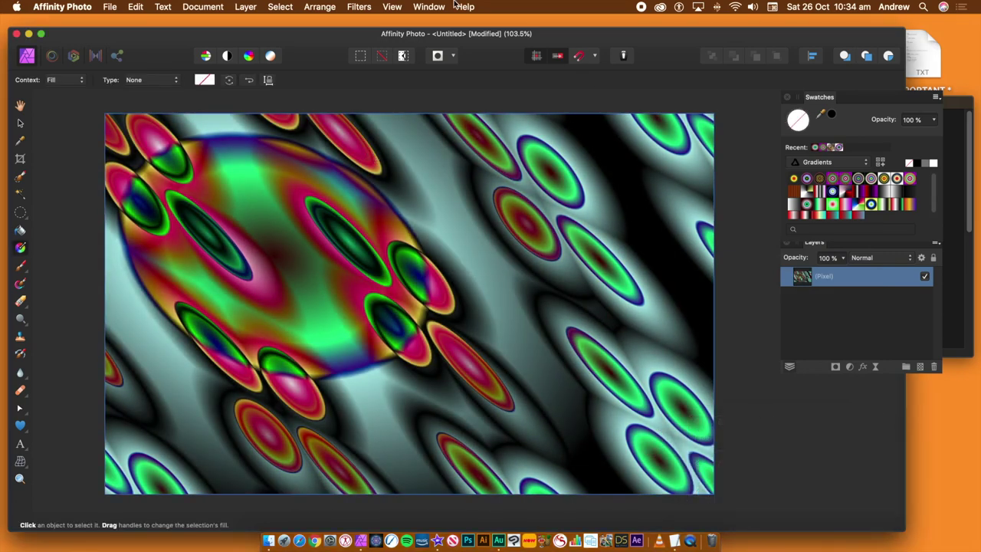
Step: Repeat the Equations filter, then undo back to the undistorted green ellipse gradient
click(359, 6)
click(369, 21)
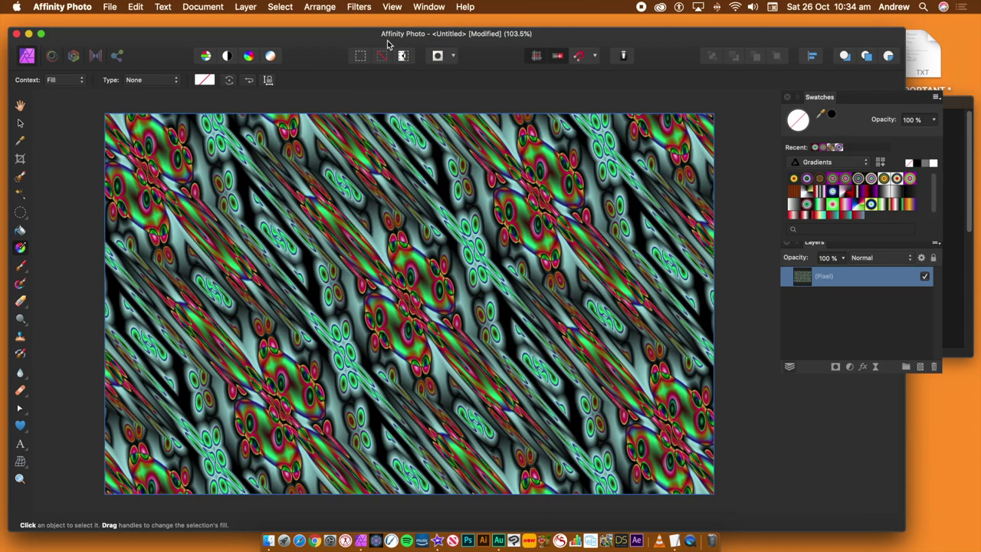
key(super+z)
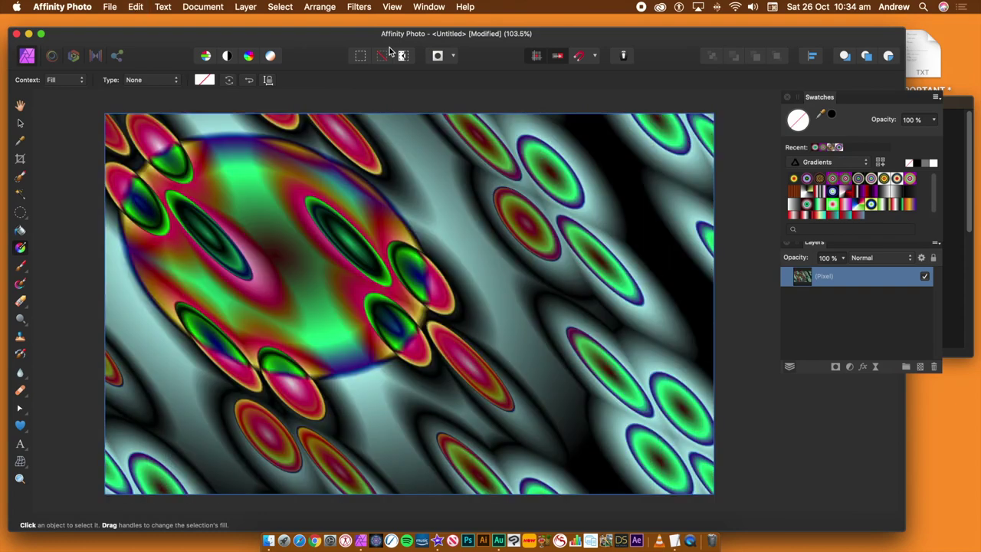
key(super+z)
key(super+z)
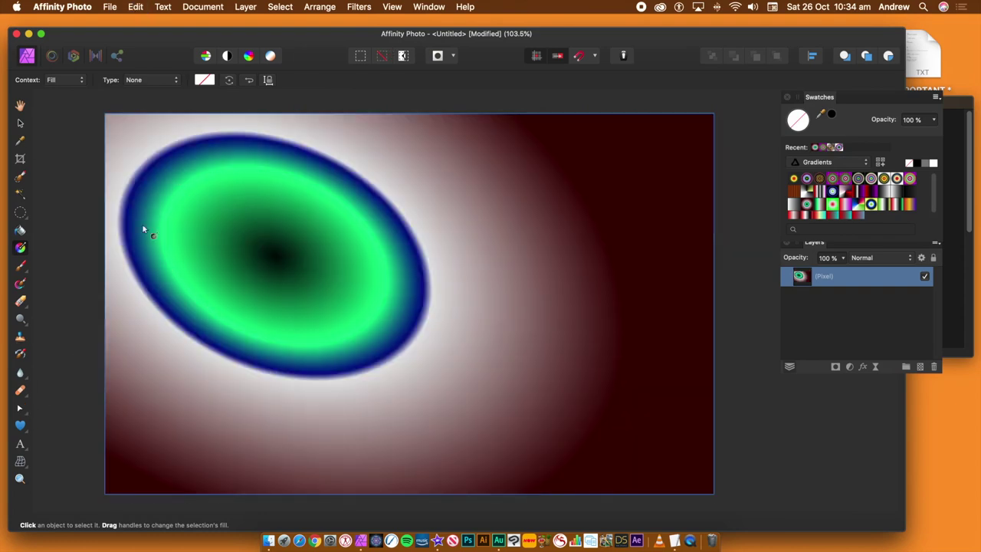
Step: Replace the pattern layer with a large heart filled with a grey-and-yellow conical gradient
click(20, 124)
key(Delete)
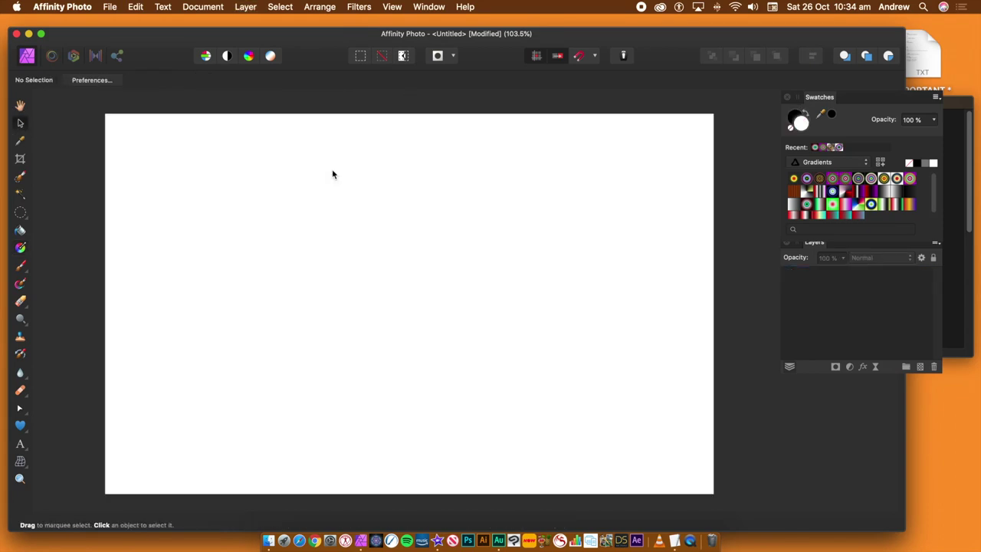
click(21, 427)
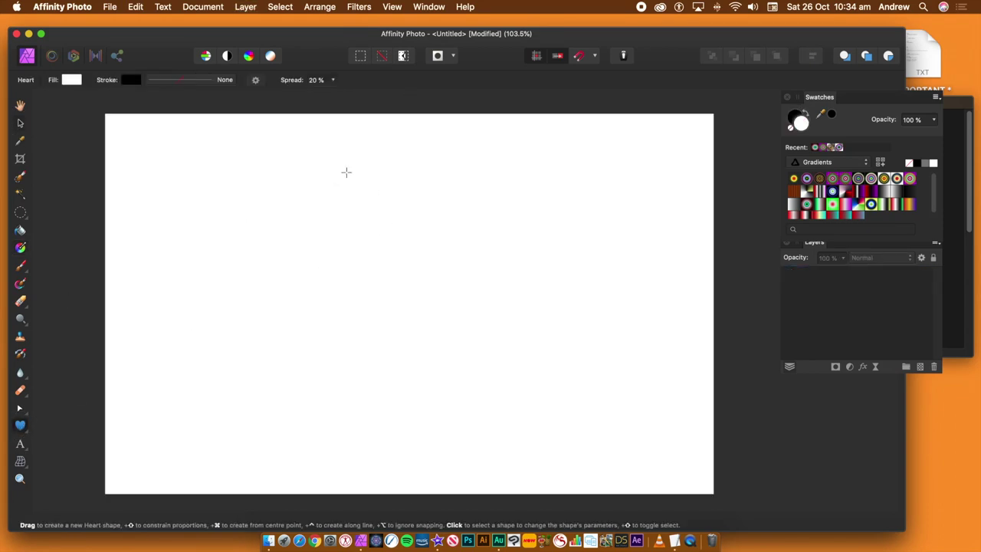
drag(324, 162, 633, 476)
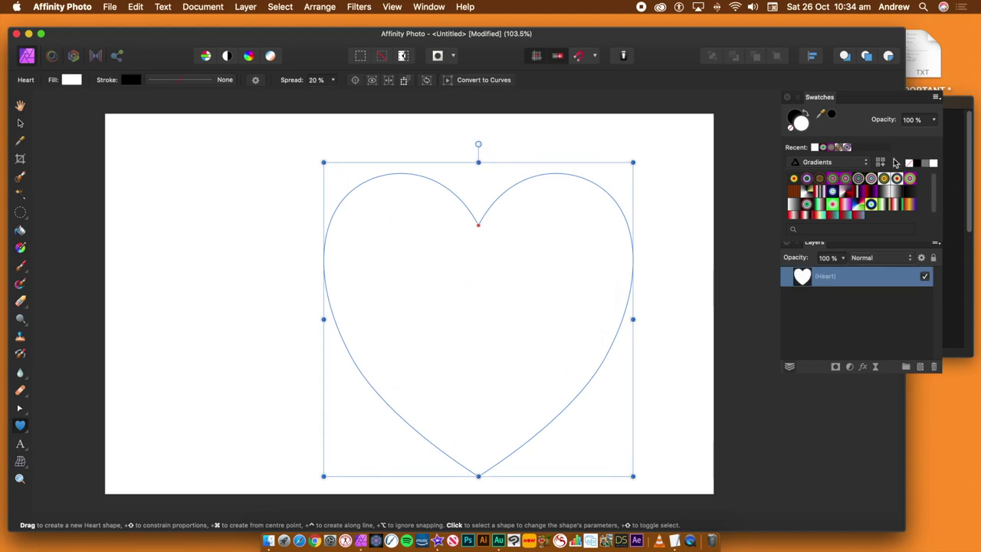
click(810, 192)
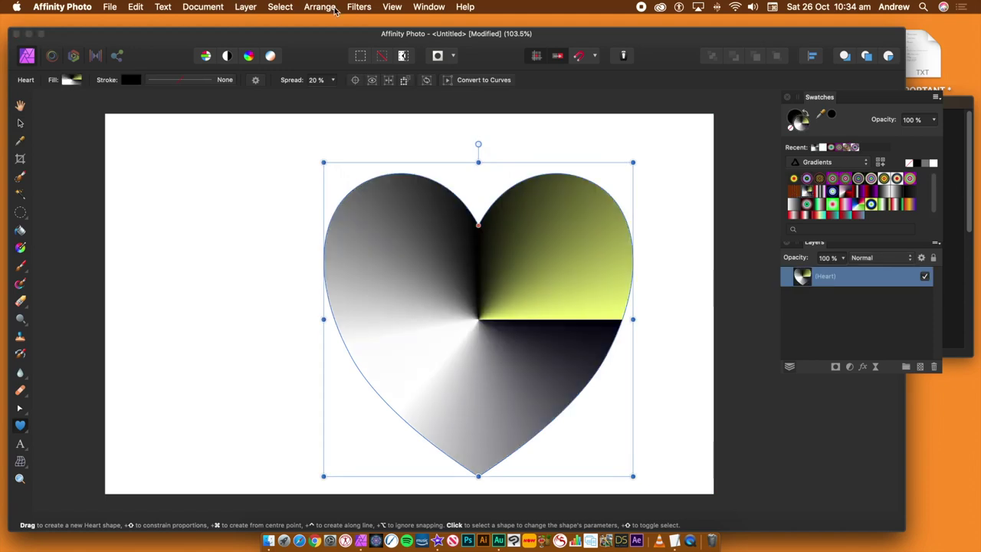
Step: Open the Equations filter from Filters > Distort
click(358, 7)
mouse_move(445, 65)
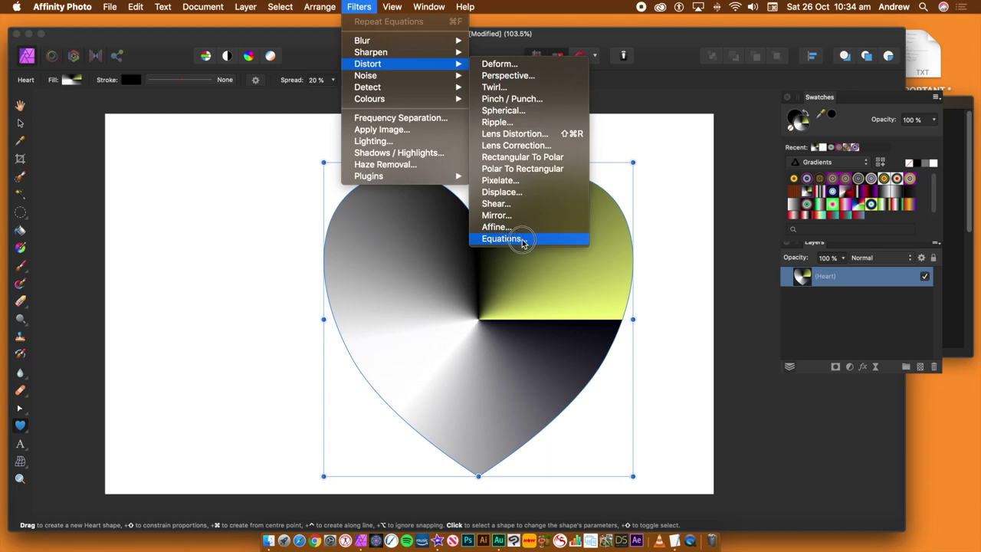
click(502, 238)
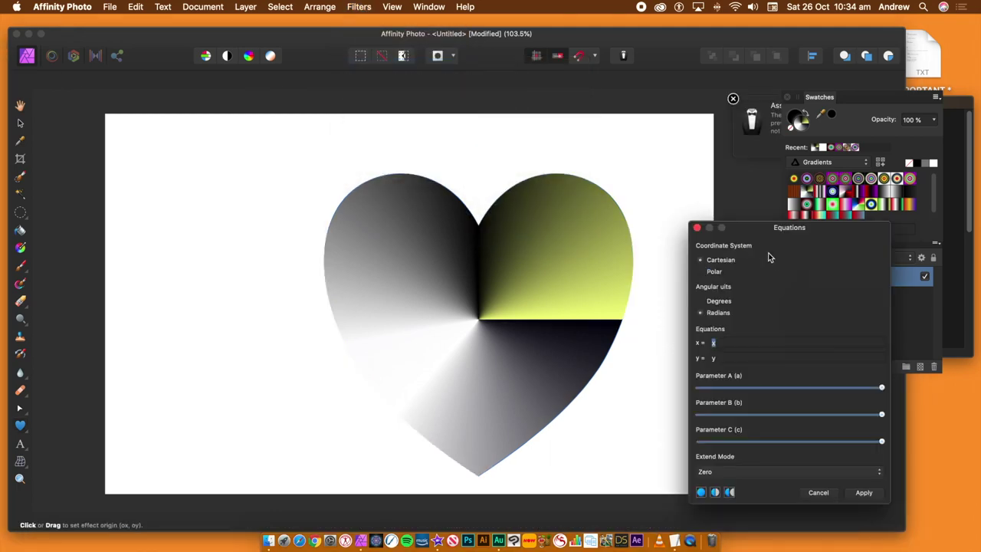
Step: Copy the Stretch x formula from the IMPORTANT notes into the Equations x field
drag(756, 233, 675, 196)
click(949, 108)
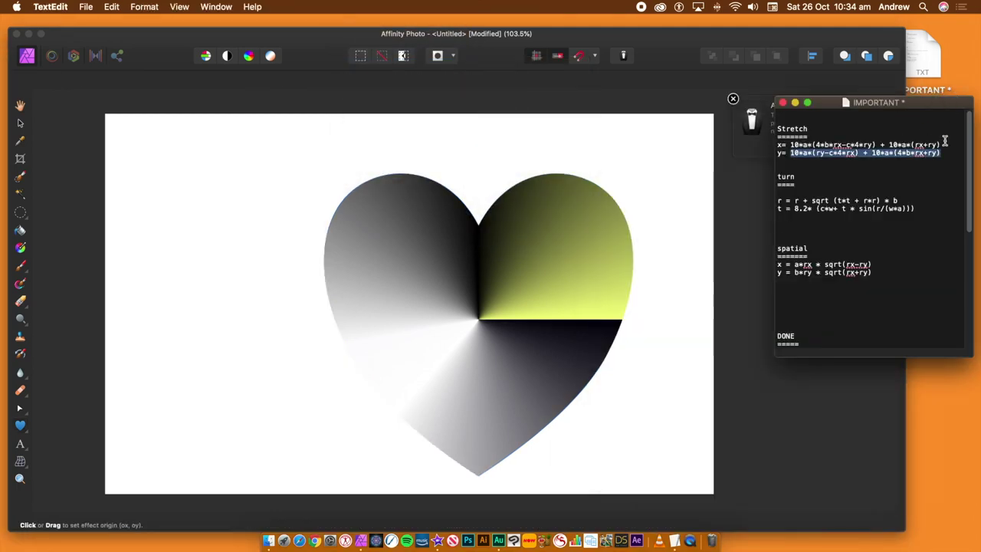
drag(941, 144, 792, 144)
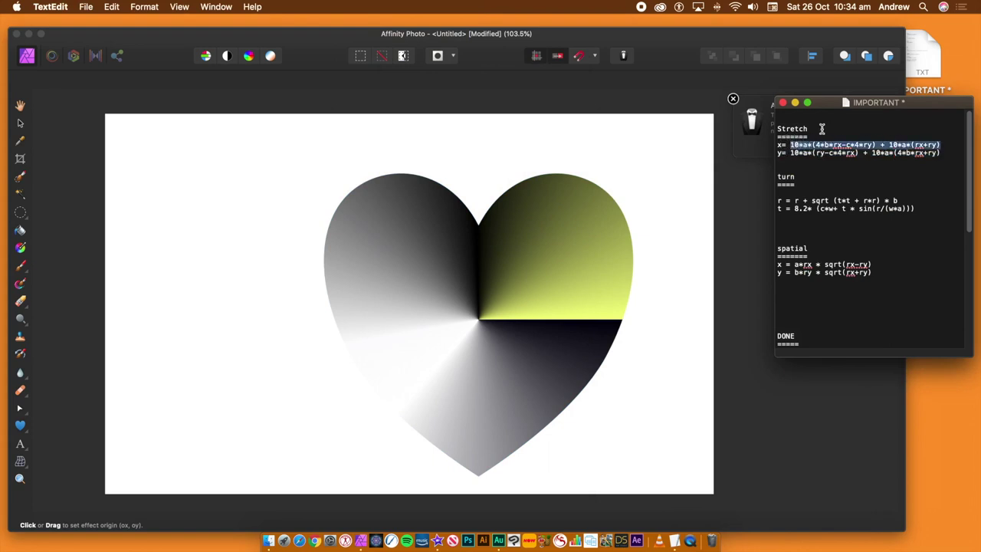
key(super+c)
click(598, 39)
click(637, 306)
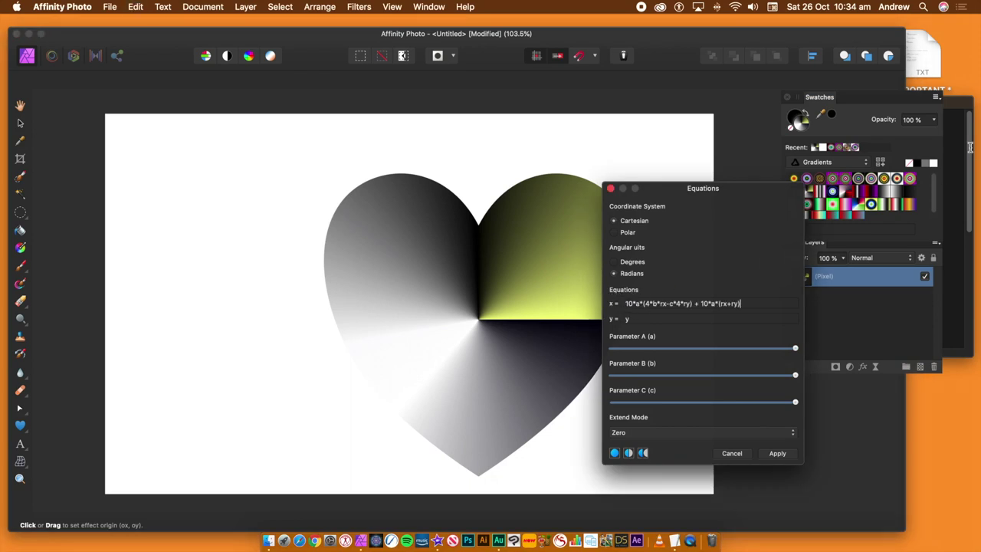
Step: Select the Stretch y formula in the IMPORTANT notes in TextEdit
click(956, 109)
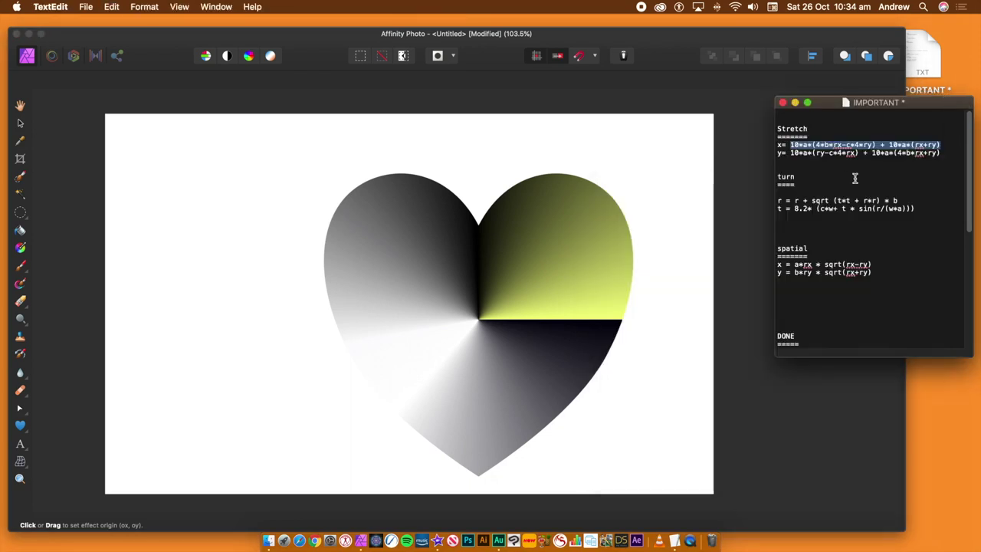
drag(940, 152, 790, 154)
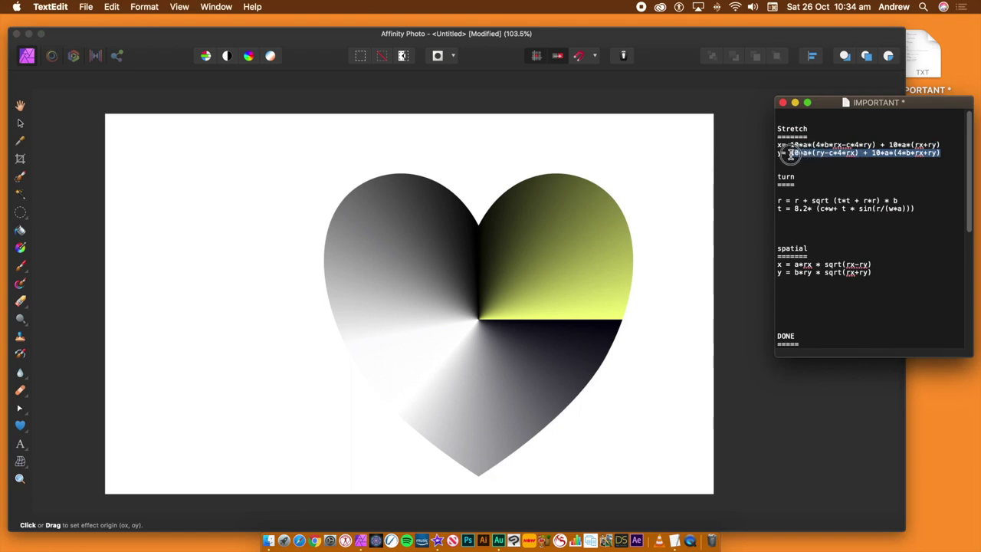
click(710, 36)
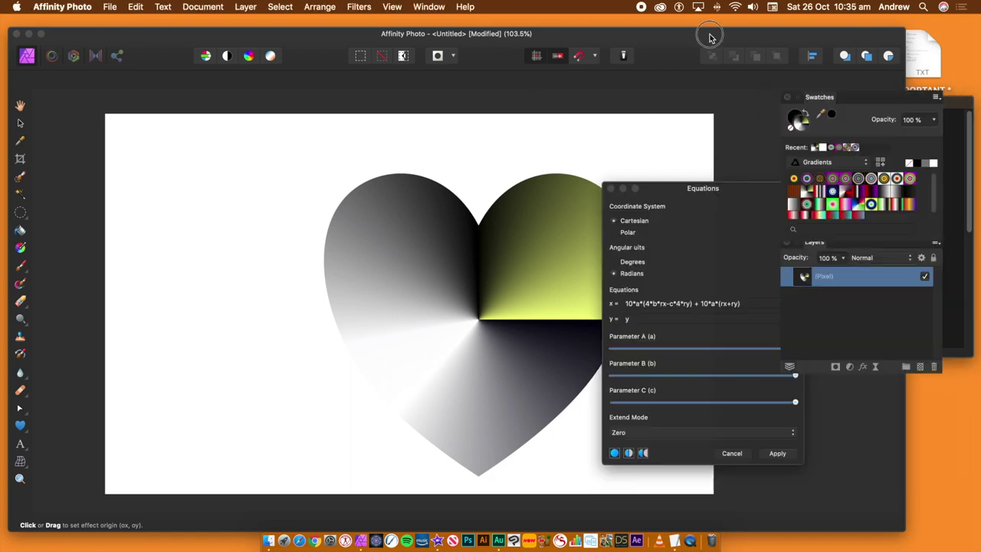
Step: Paste the Stretch y formula into the Equations y field
drag(649, 322, 603, 319)
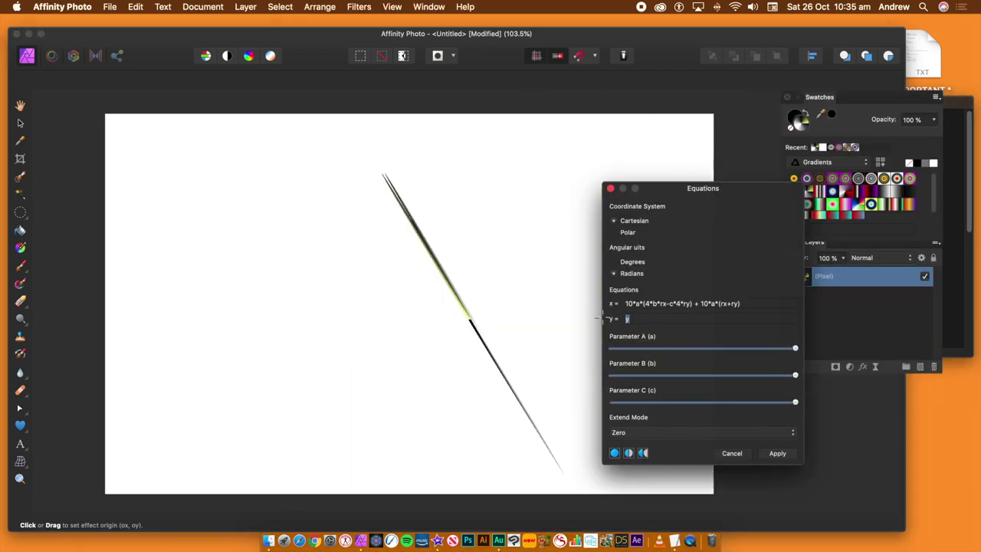
key(super+v)
key(Tab)
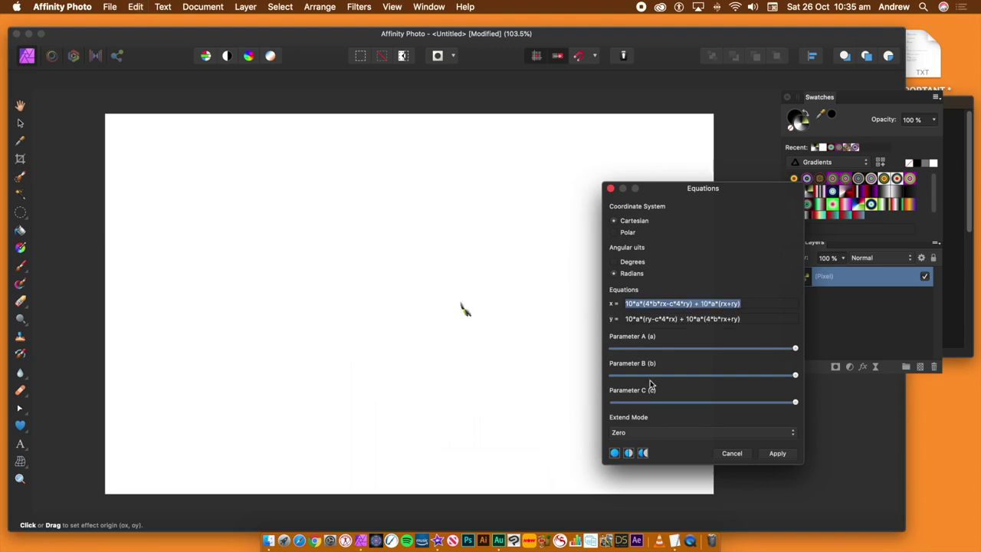
Step: Set Extend Mode to Mirror, lower Parameters A and B, and apply the distortion
click(641, 434)
click(636, 458)
mouse_move(683, 350)
mouse_down()
mouse_move(628, 348)
mouse_move(641, 378)
mouse_move(700, 377)
mouse_move(679, 388)
mouse_move(633, 376)
mouse_move(587, 390)
mouse_move(745, 406)
mouse_up()
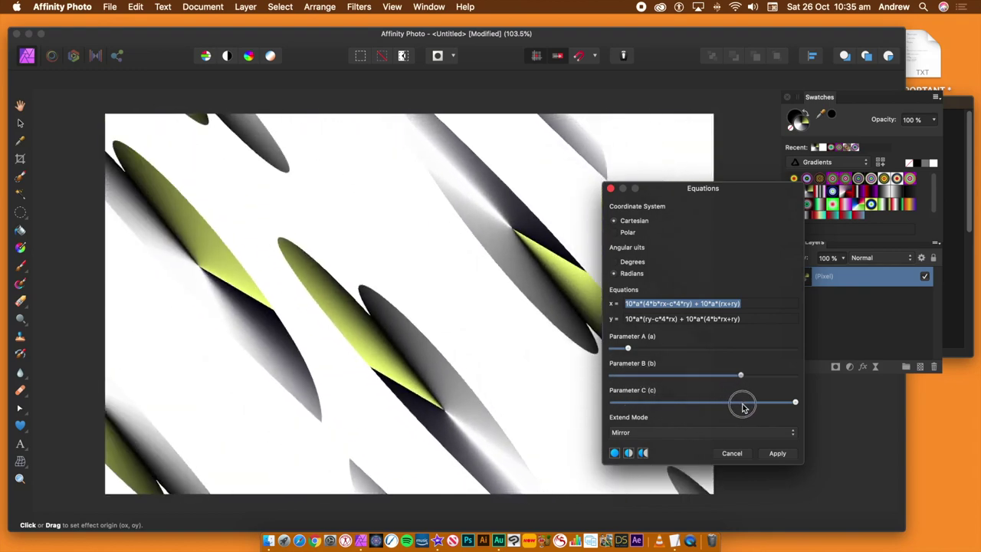
click(778, 454)
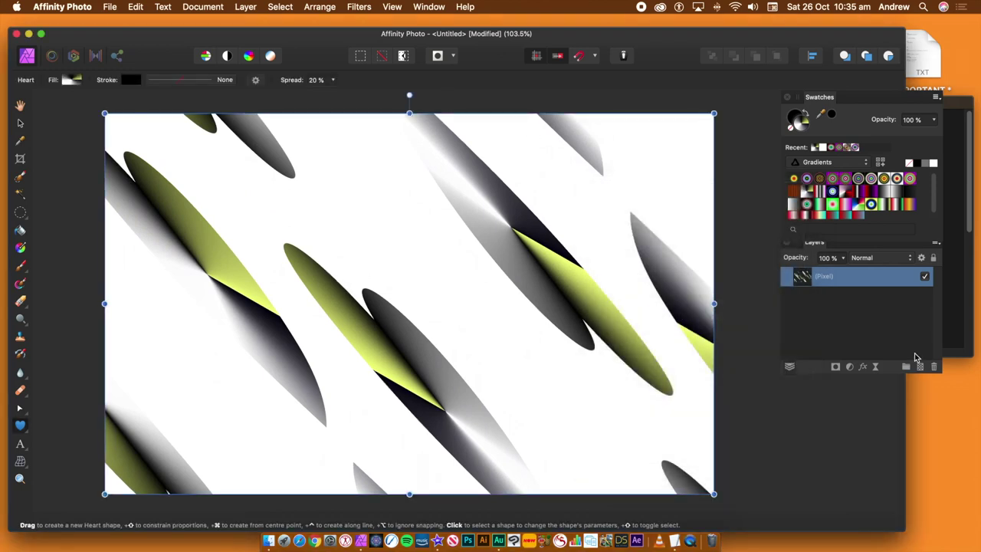